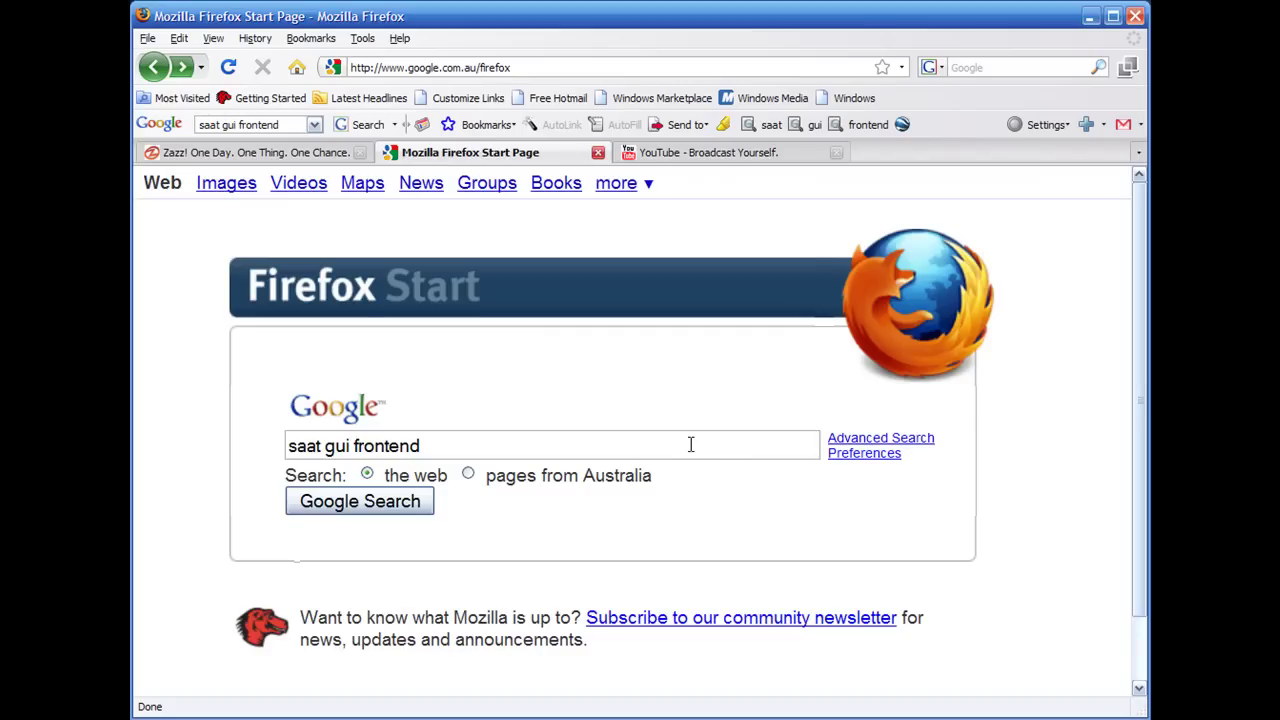
Focus the Google search box holding 'saat gui frontend' and dismiss the history suggestions
scroll(643, 534, "down", 2)
scroll(645, 535, "up", 2)
left_click(487, 447)
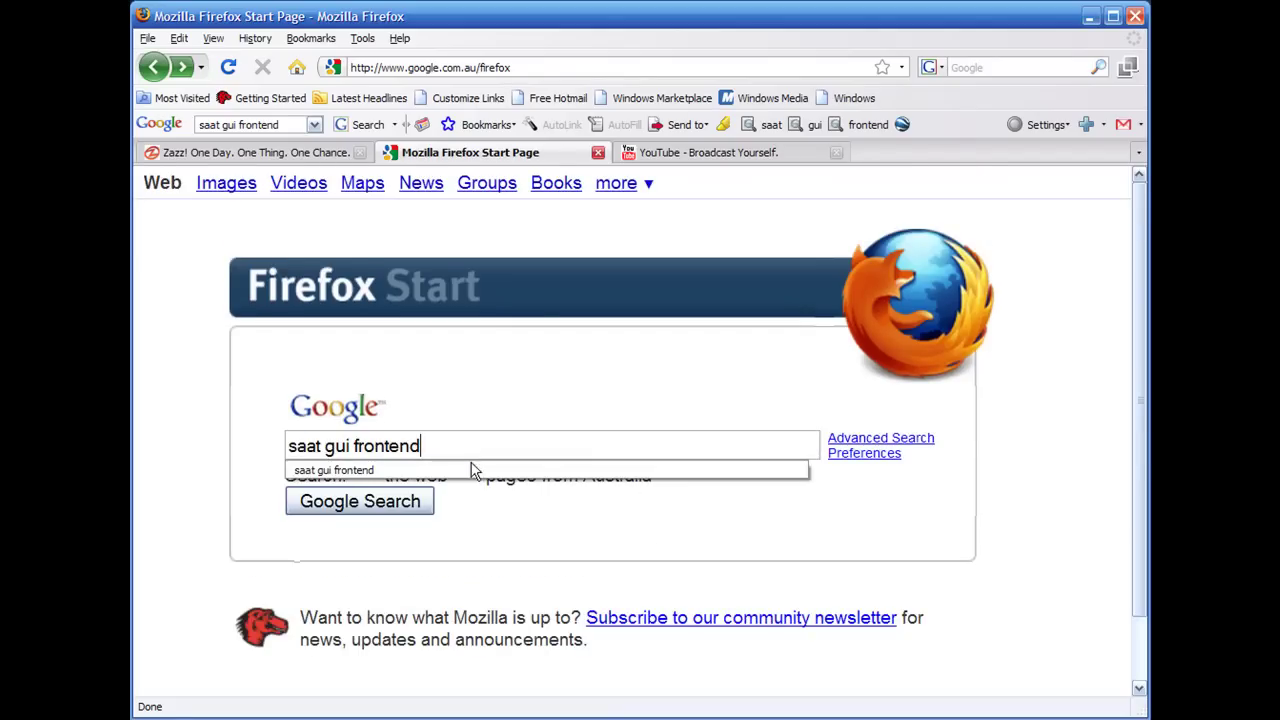
left_click(503, 412)
Run the Google search for 'saat gui frontend' and scroll down to the GTAGarage result
left_click(406, 510)
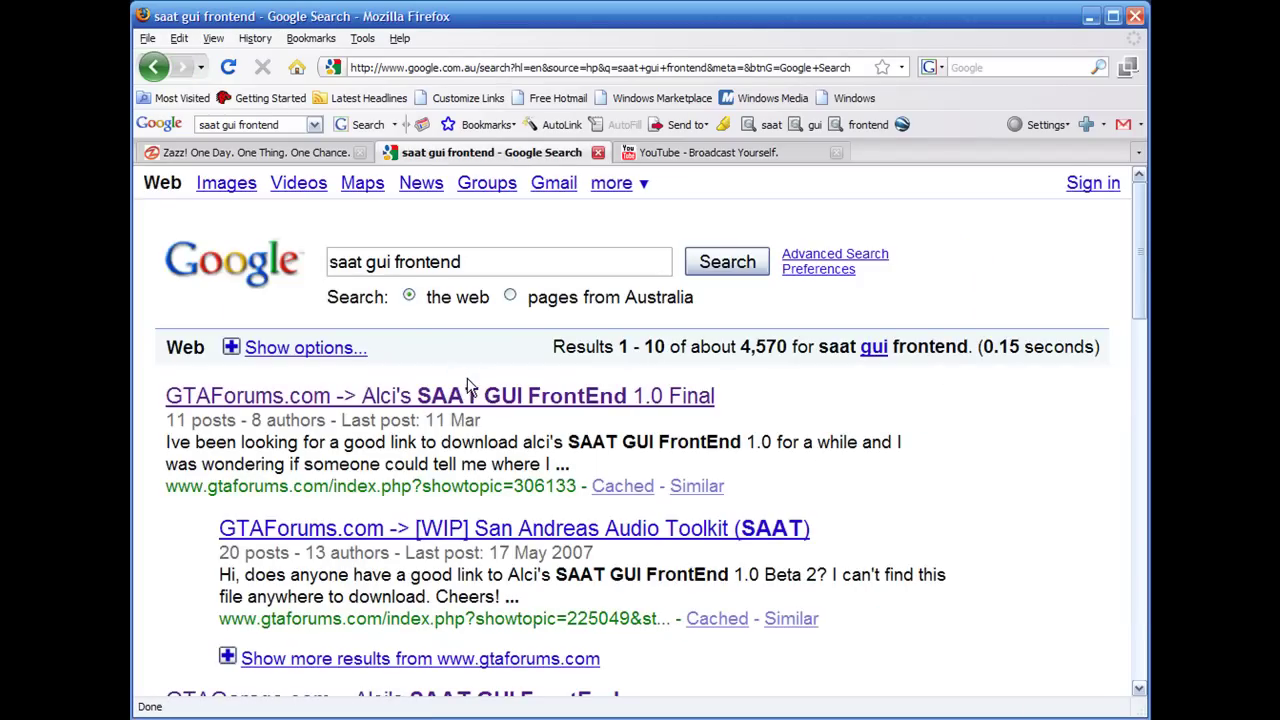
scroll(468, 388, "down", 1)
scroll(470, 390, "up", 1)
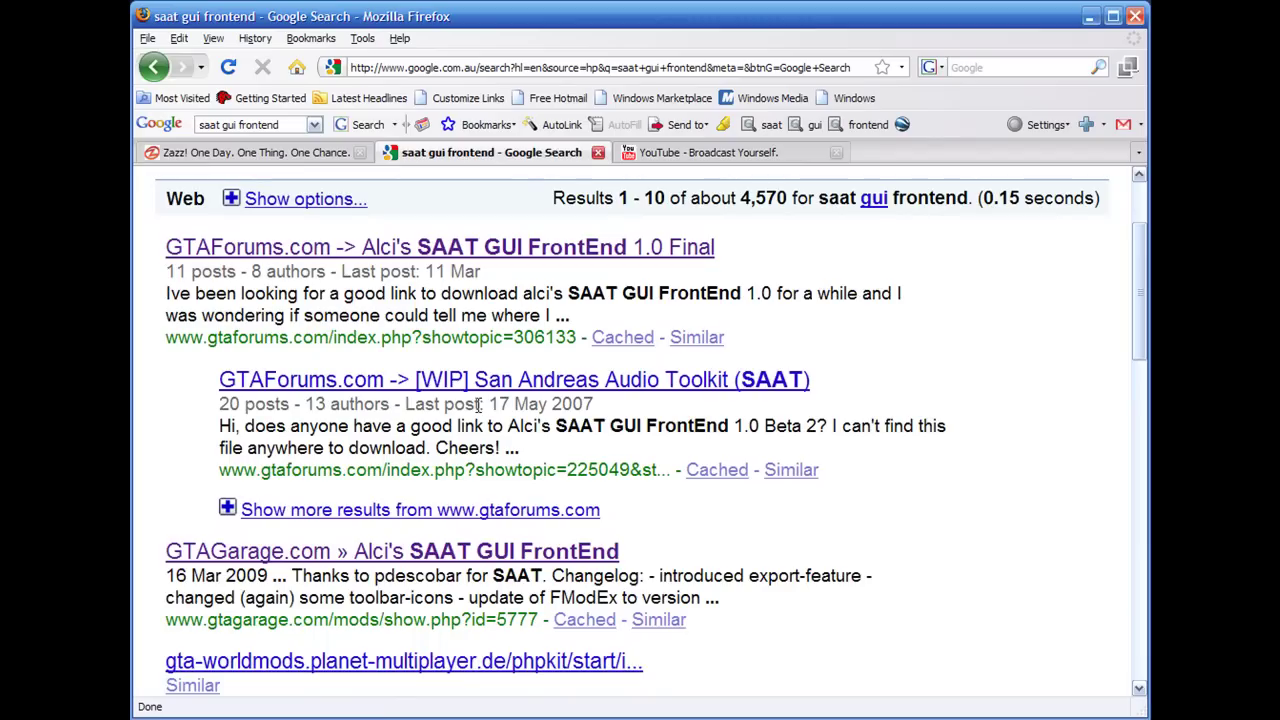
scroll(480, 416, "down", 3)
Open the GTAGarage page for Alci's SAAT GUI FrontEnd and scroll through its details
left_click(483, 550)
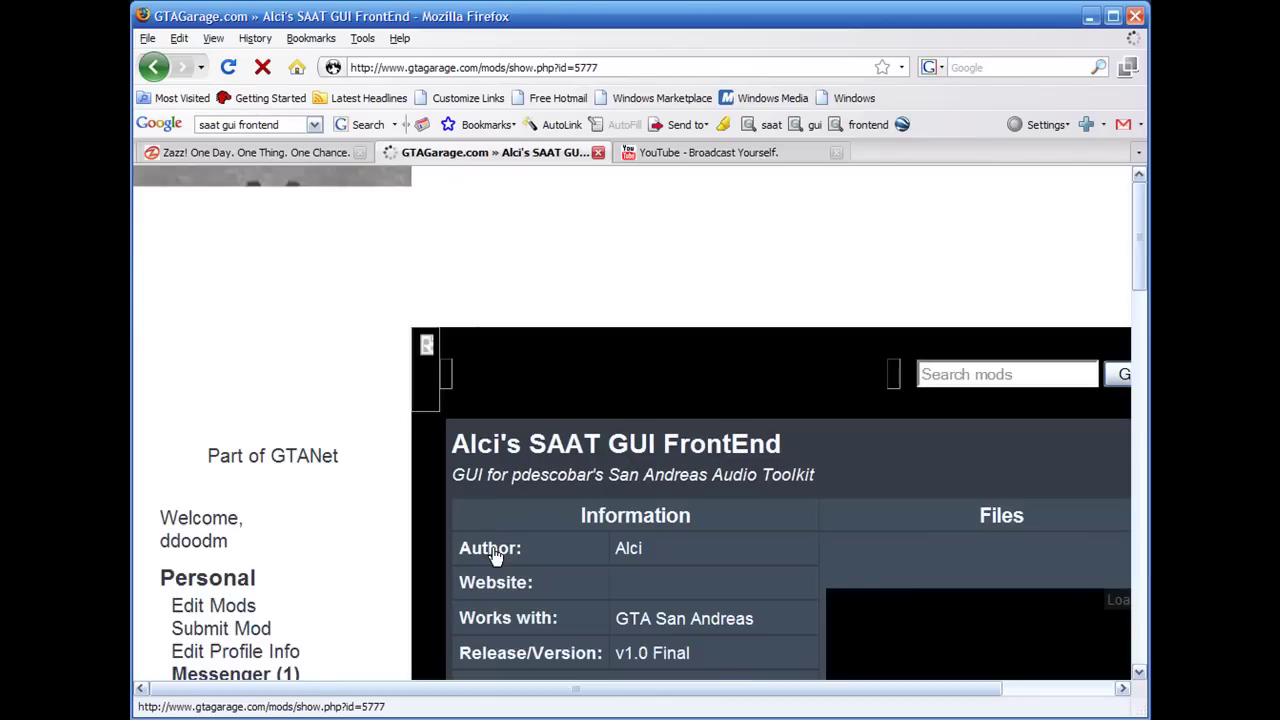
scroll(520, 545, "down", 1)
scroll(570, 475, "right", 2)
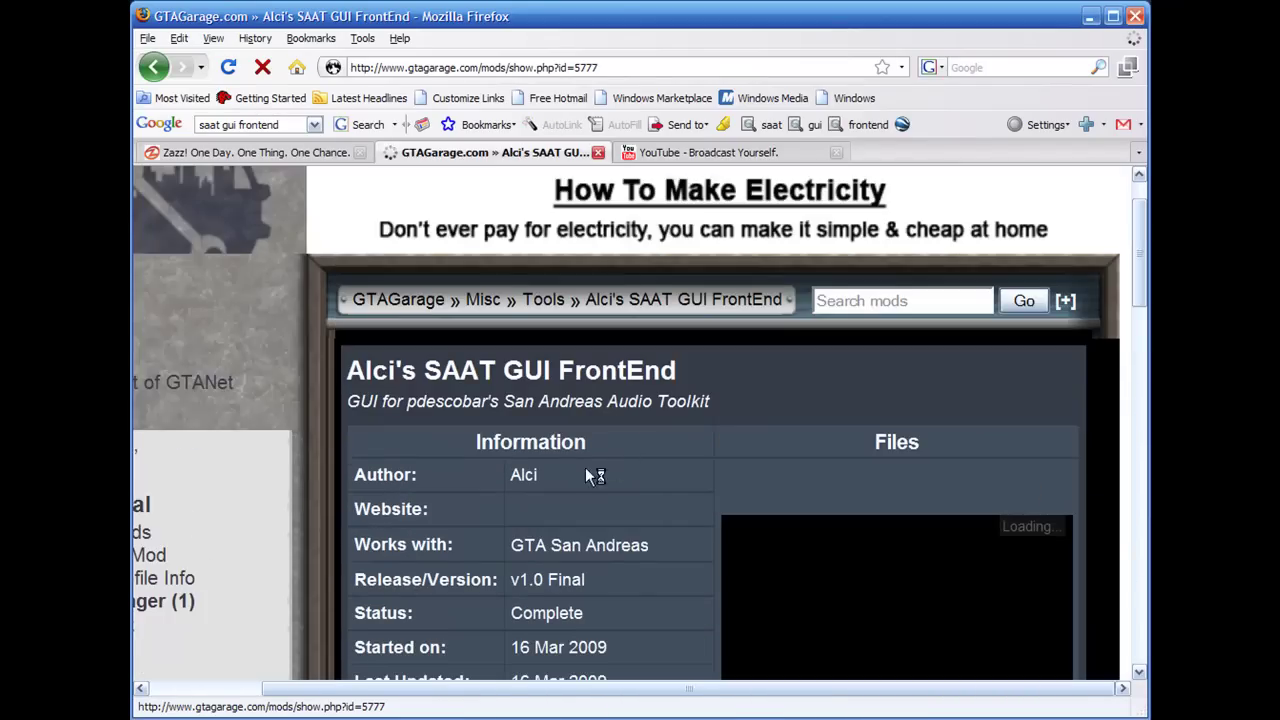
scroll(681, 552, "down", 6)
scroll(685, 516, "down", 3)
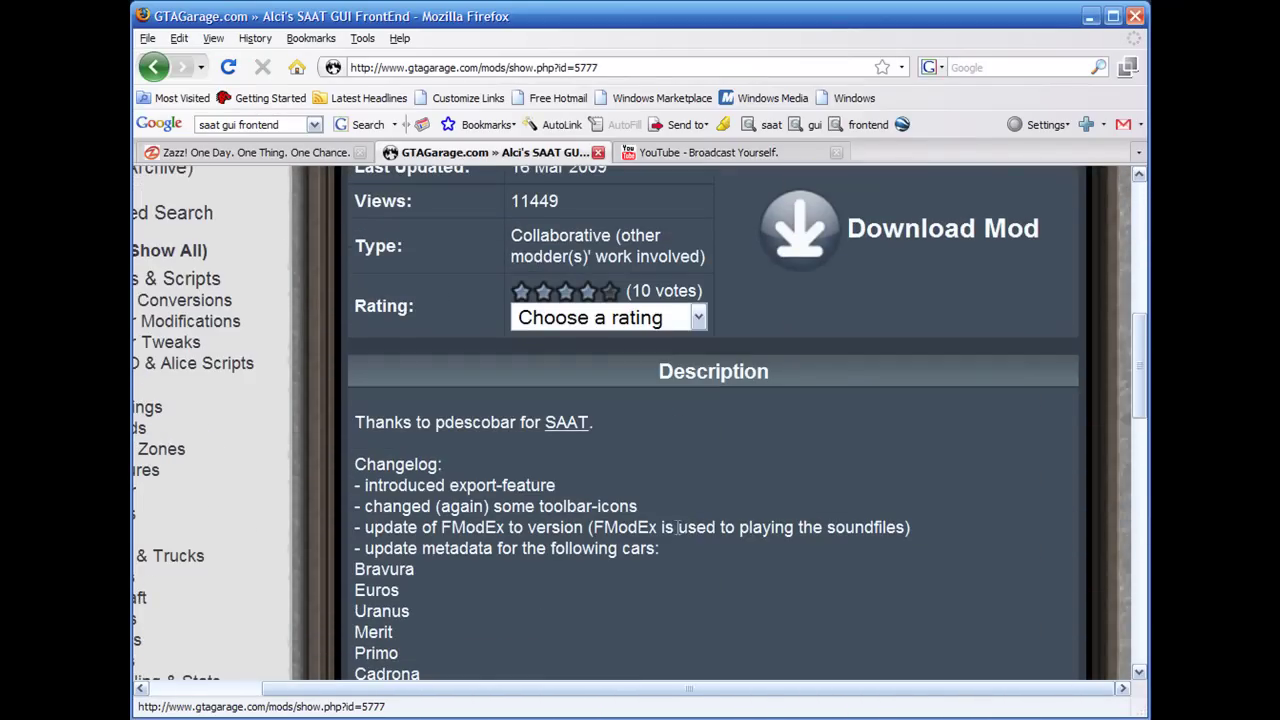
scroll(674, 531, "up", 5)
scroll(700, 476, "up", 2)
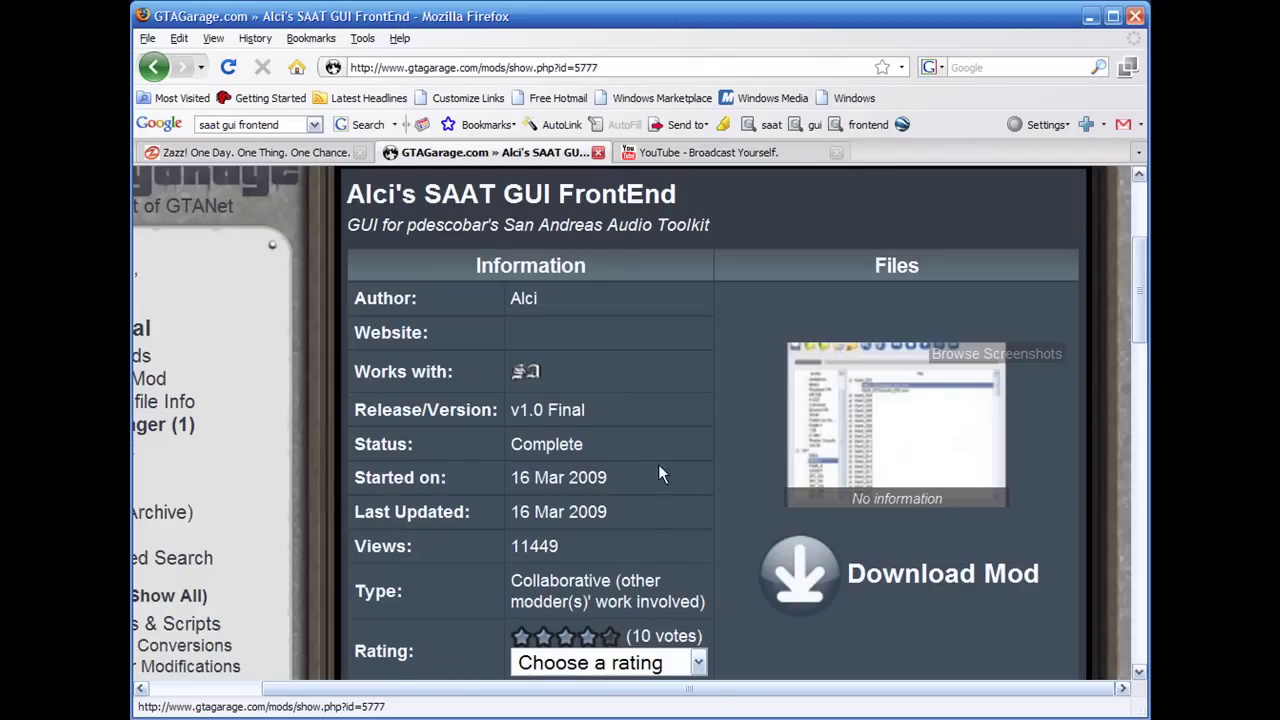
scroll(686, 523, "up", 2)
Browse the mod page further and briefly highlight 'FrontEnd' in the mod title
middle_click(674, 508)
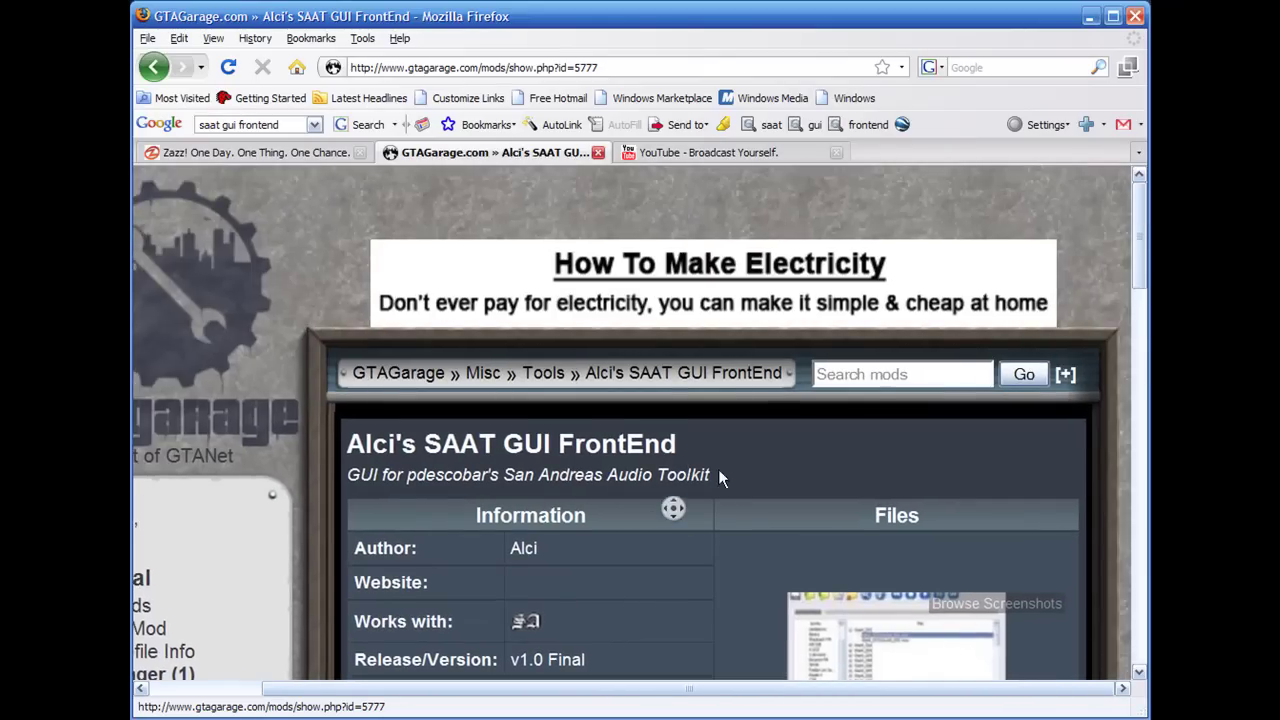
middle_click(700, 526)
middle_click(652, 480)
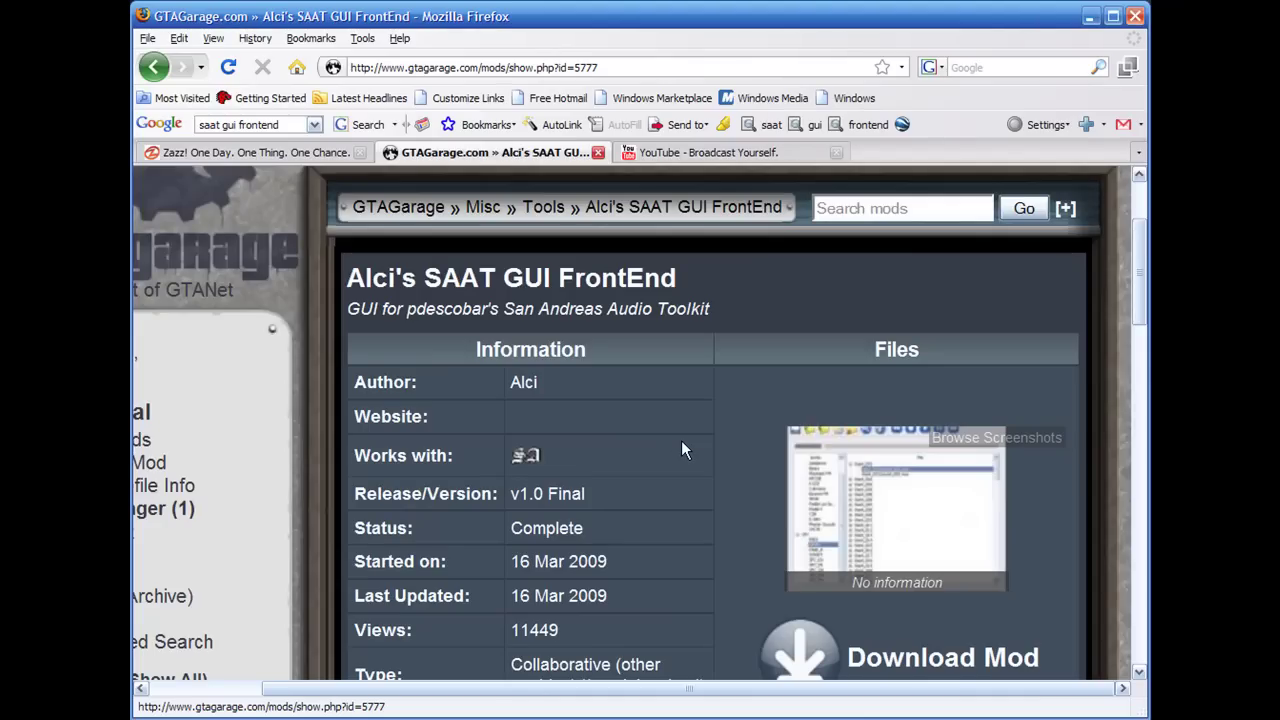
middle_click(681, 450)
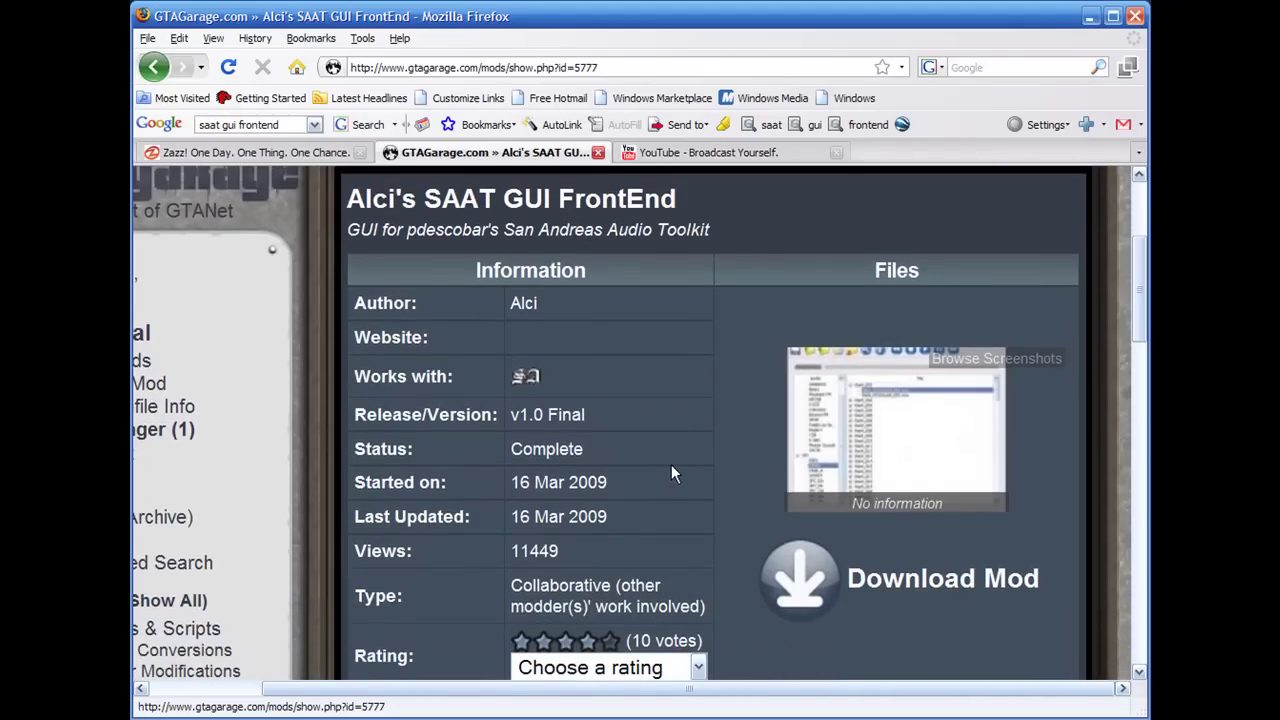
scroll(658, 422, "up", 2)
middle_click(662, 458)
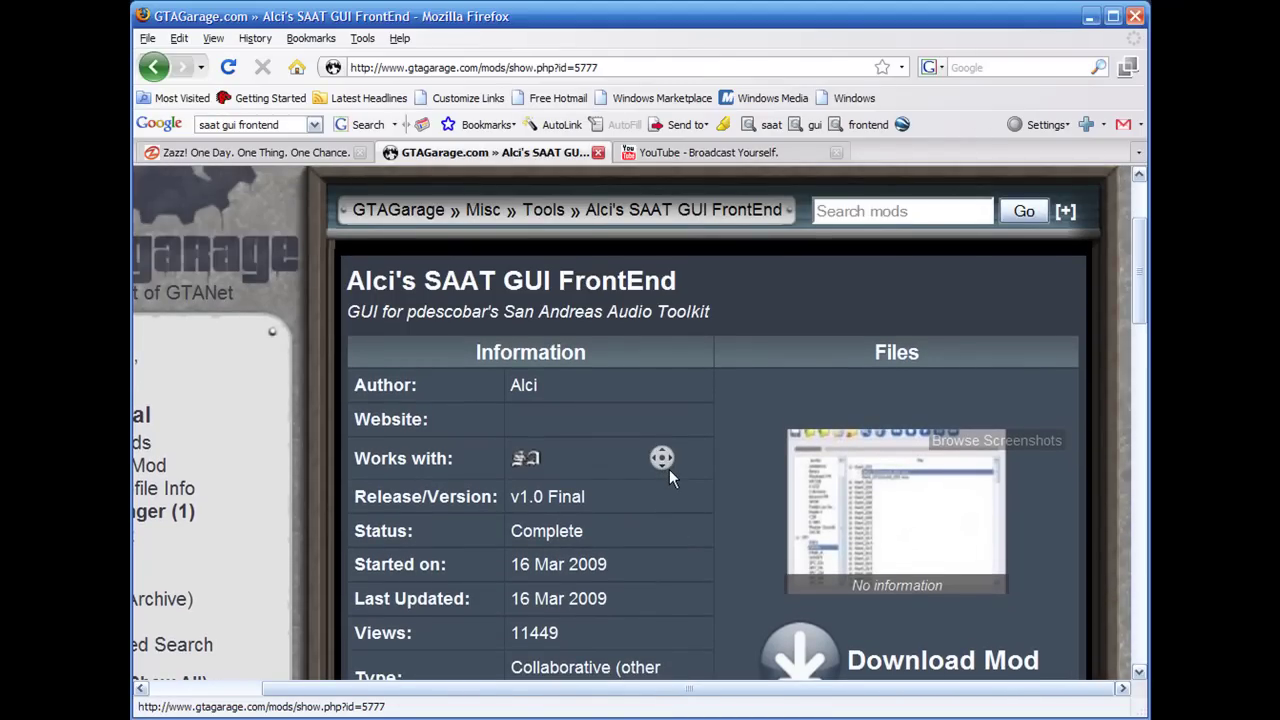
middle_click(668, 502)
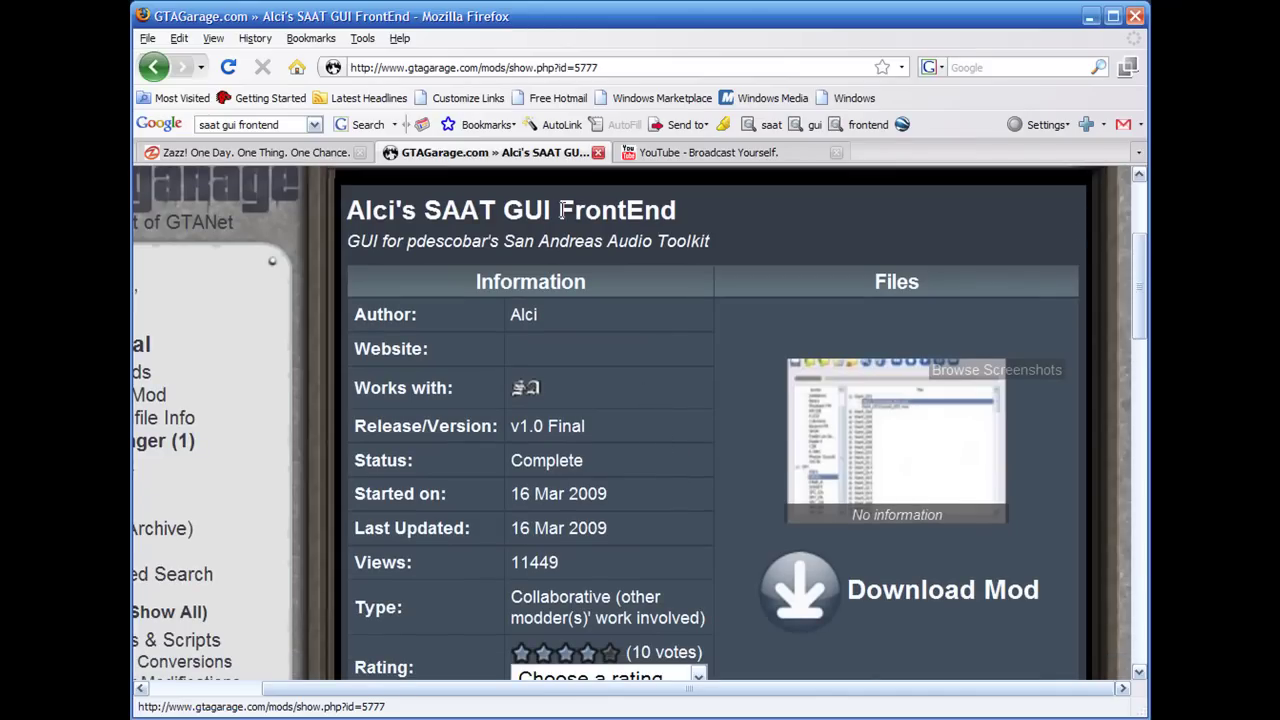
left_click_drag(560, 210, 690, 218)
left_click(664, 422)
Switch to the Alci_s_SAAT_GUI_FrontEnd_1.0 folder window and reposition it
key("alt+Tab")
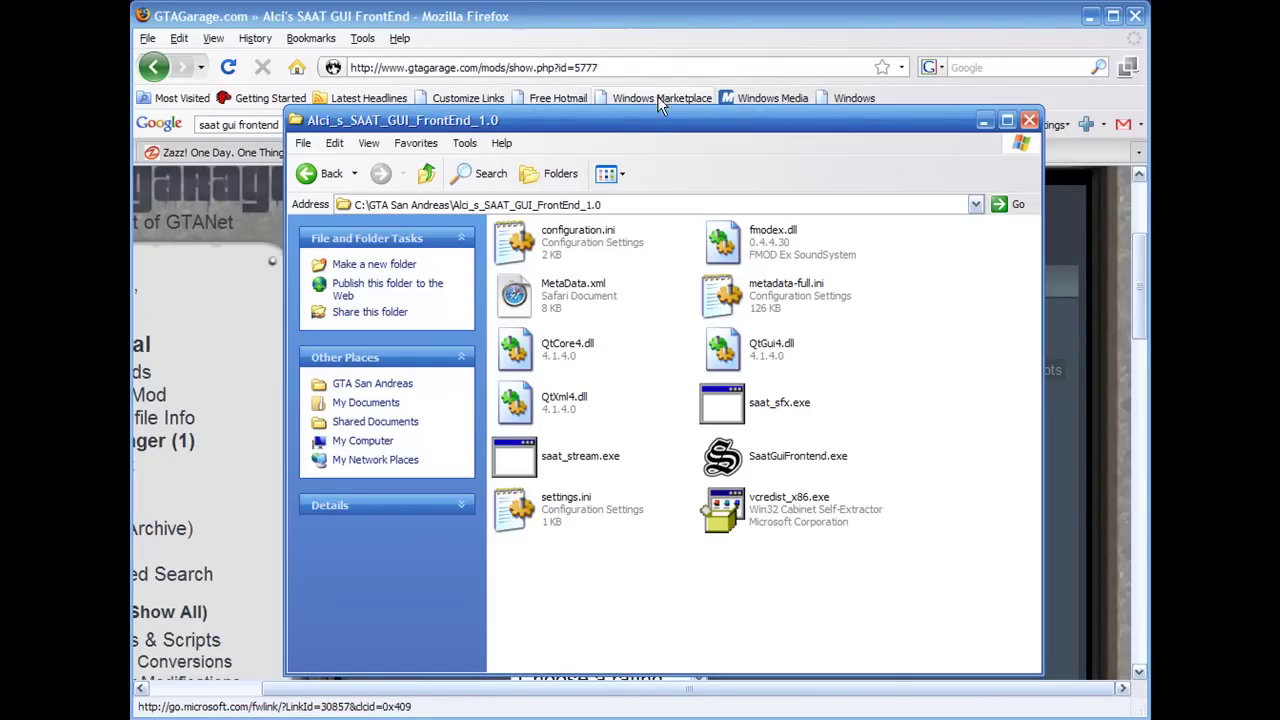
left_click_drag(644, 128, 633, 118)
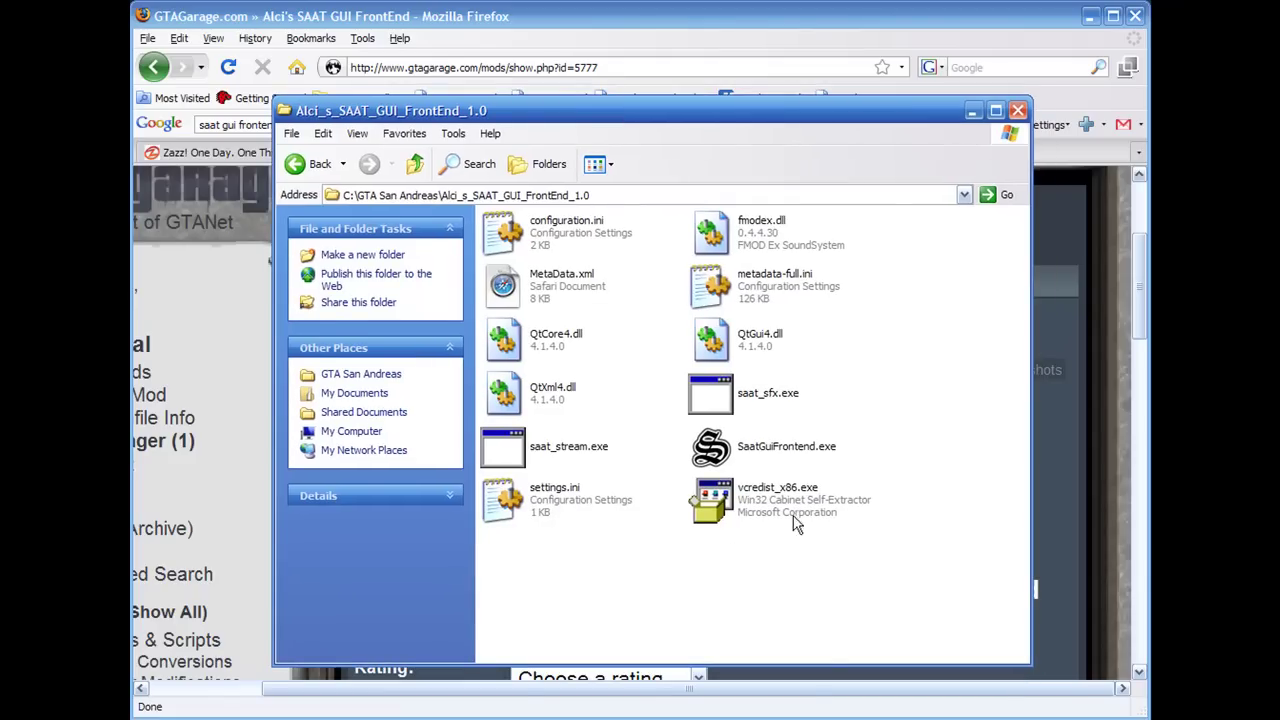
left_click_drag(890, 568, 680, 575)
Launch SaatGuiFrontend.exe, move its window, and check the working-directory, save and exit commands
double_click(712, 448)
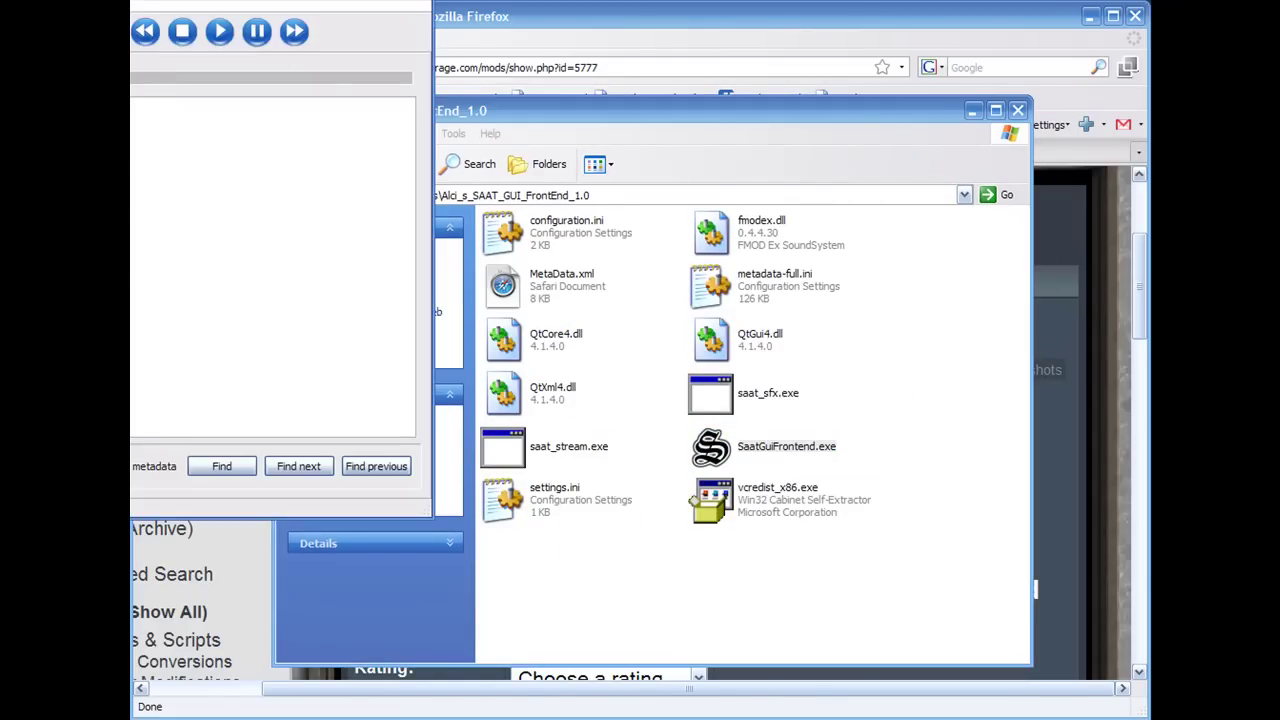
left_click_drag(560, 89, 785, 130)
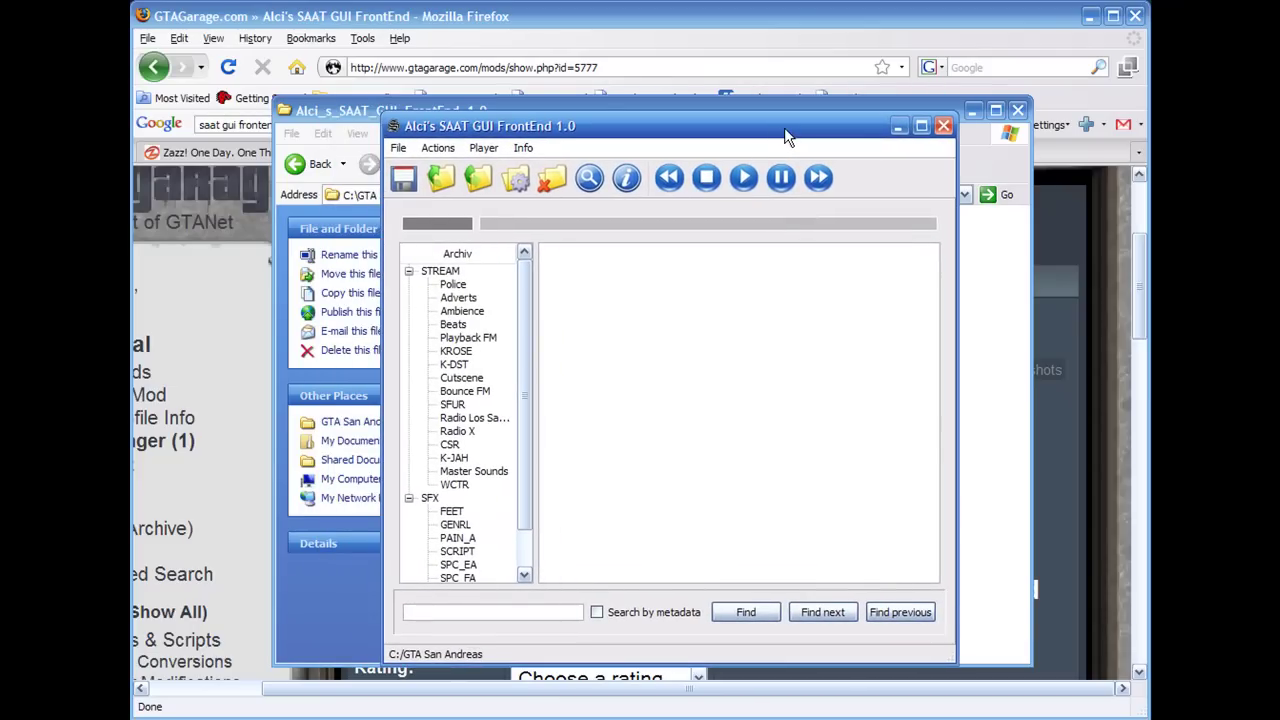
left_click(399, 148)
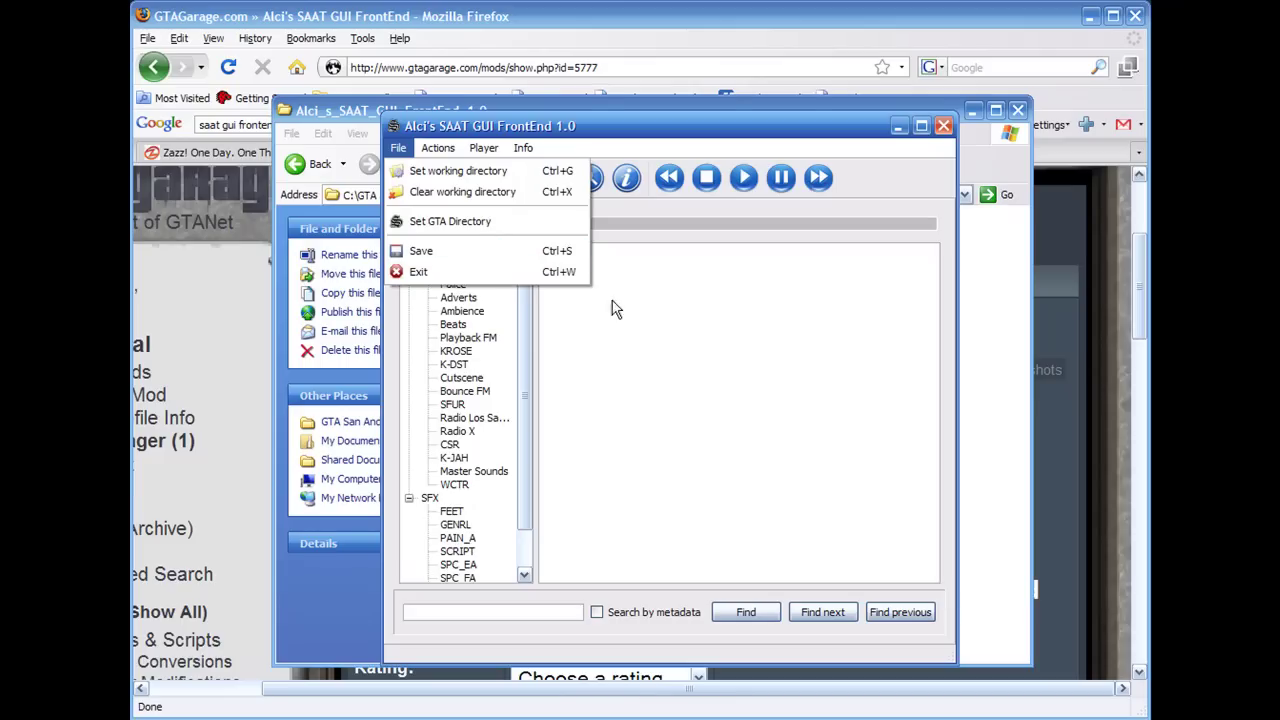
left_click(614, 366)
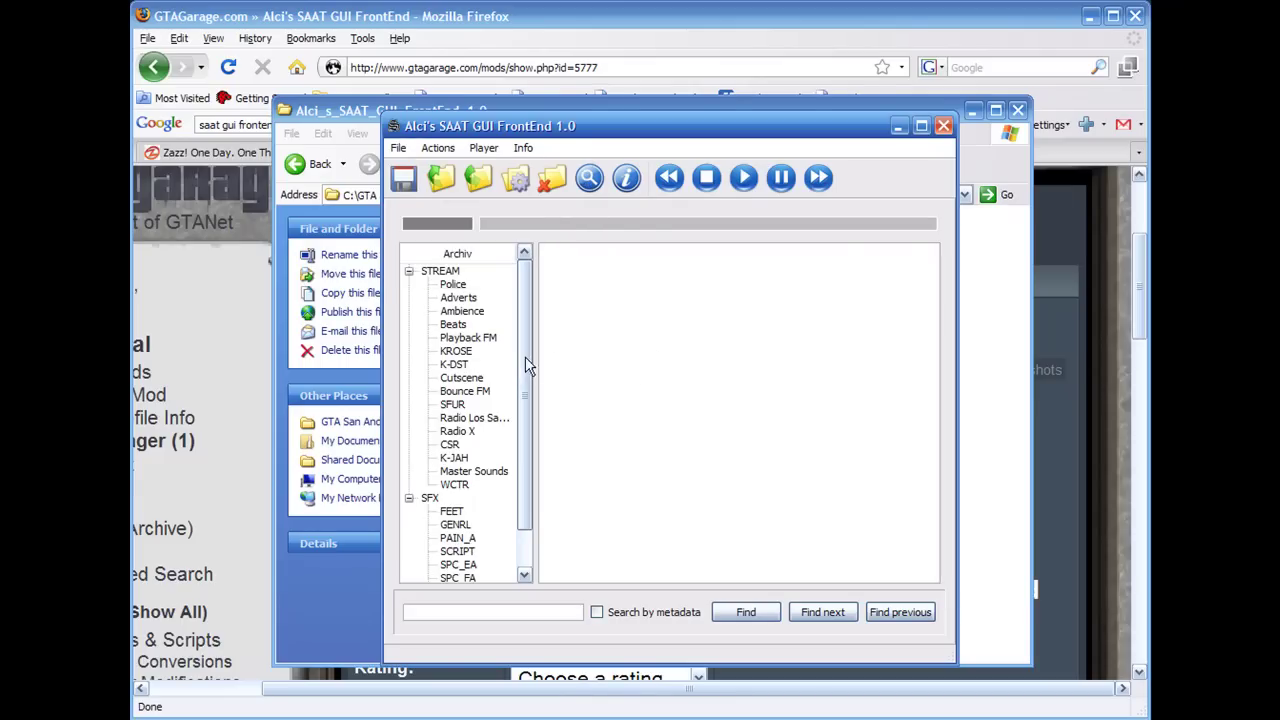
Load the SFX GENRL archive, reusing the existing files already in the working directory
left_click_drag(525, 356, 541, 465)
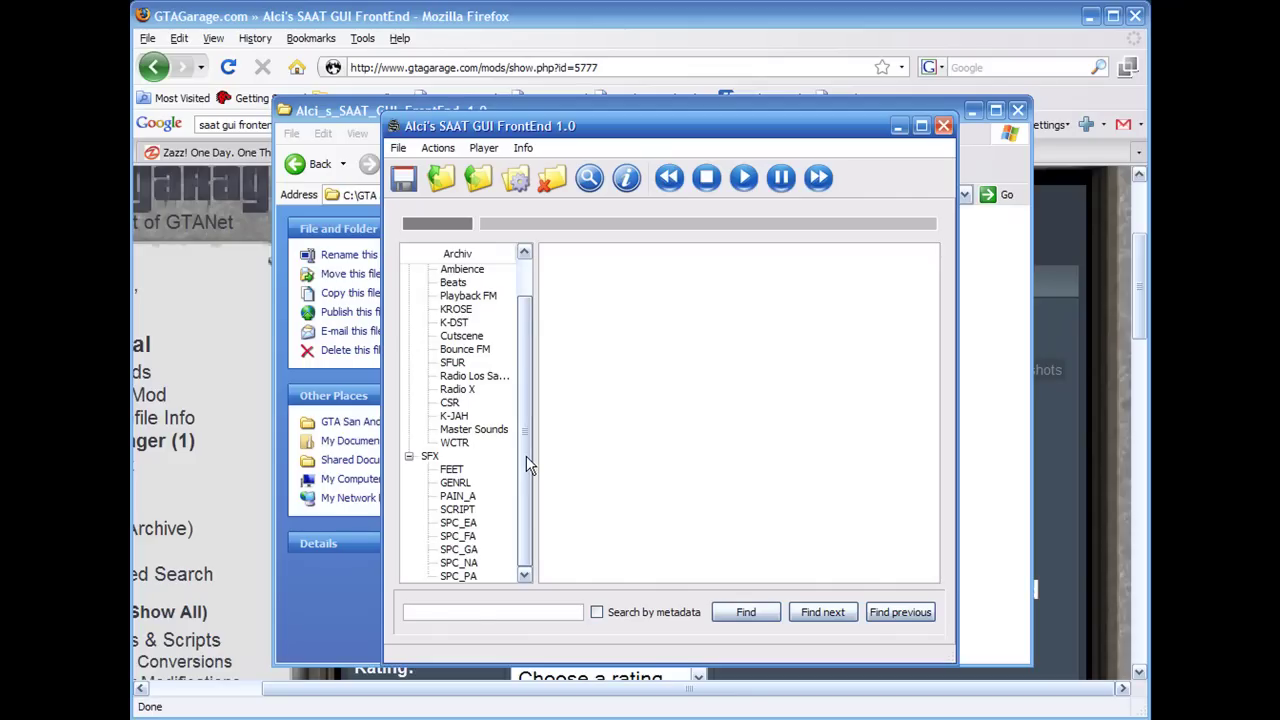
scroll(526, 456, "up", 1)
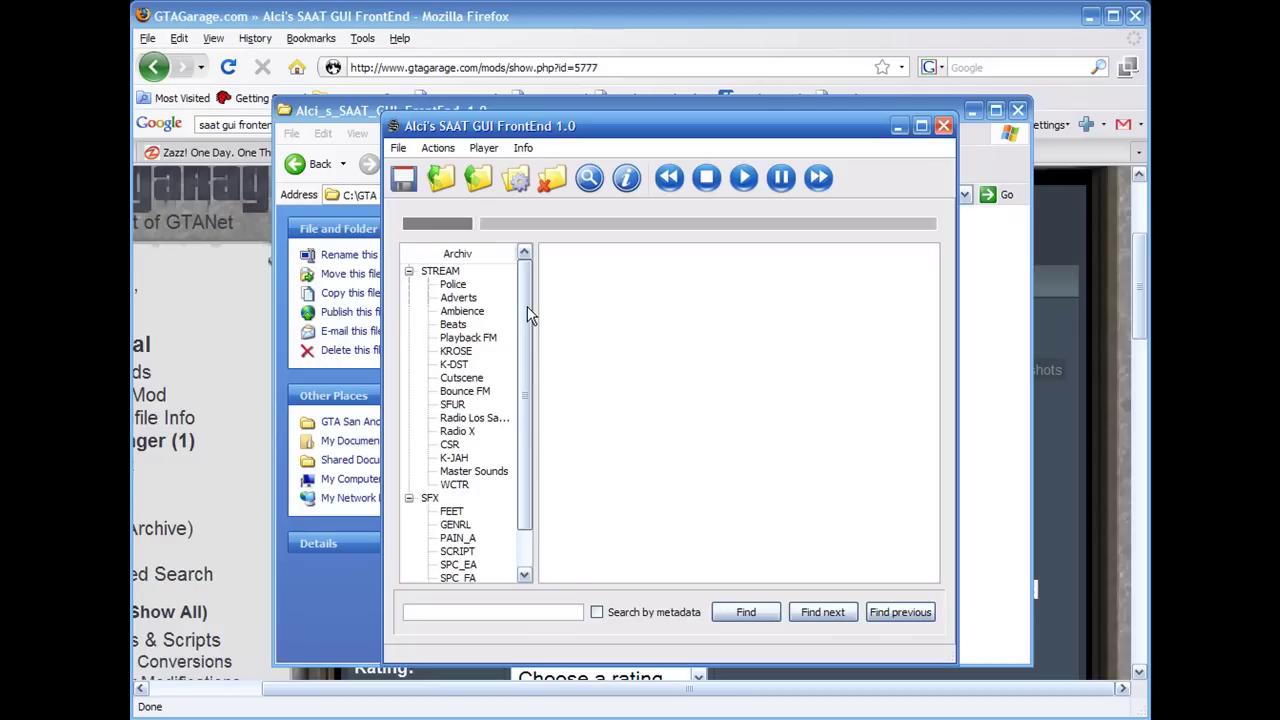
left_click_drag(527, 306, 451, 470)
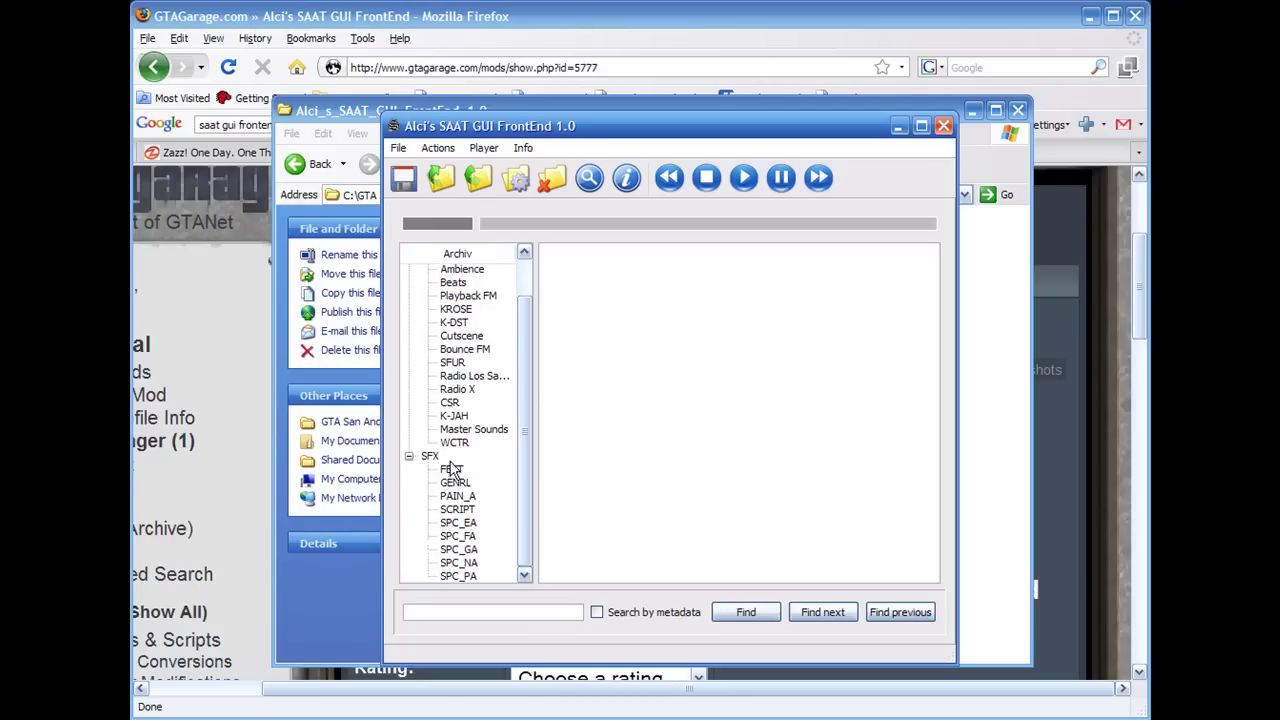
left_click(448, 484)
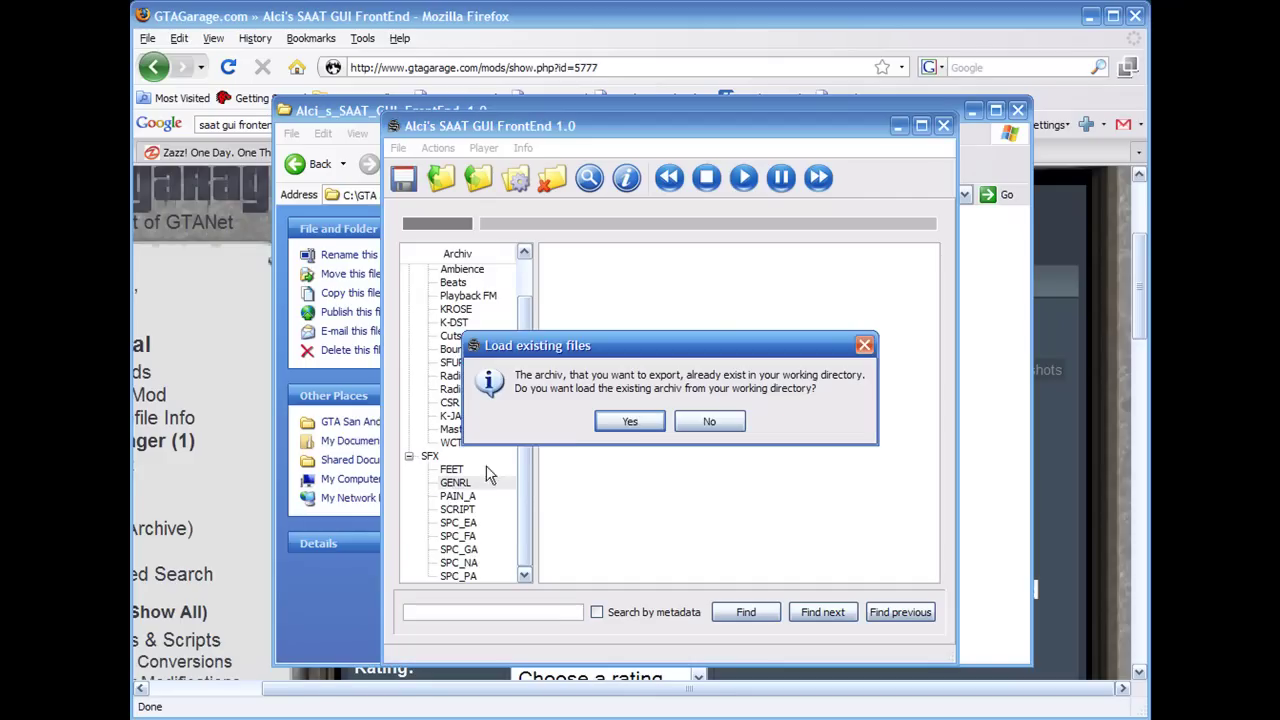
left_click_drag(632, 354, 598, 338)
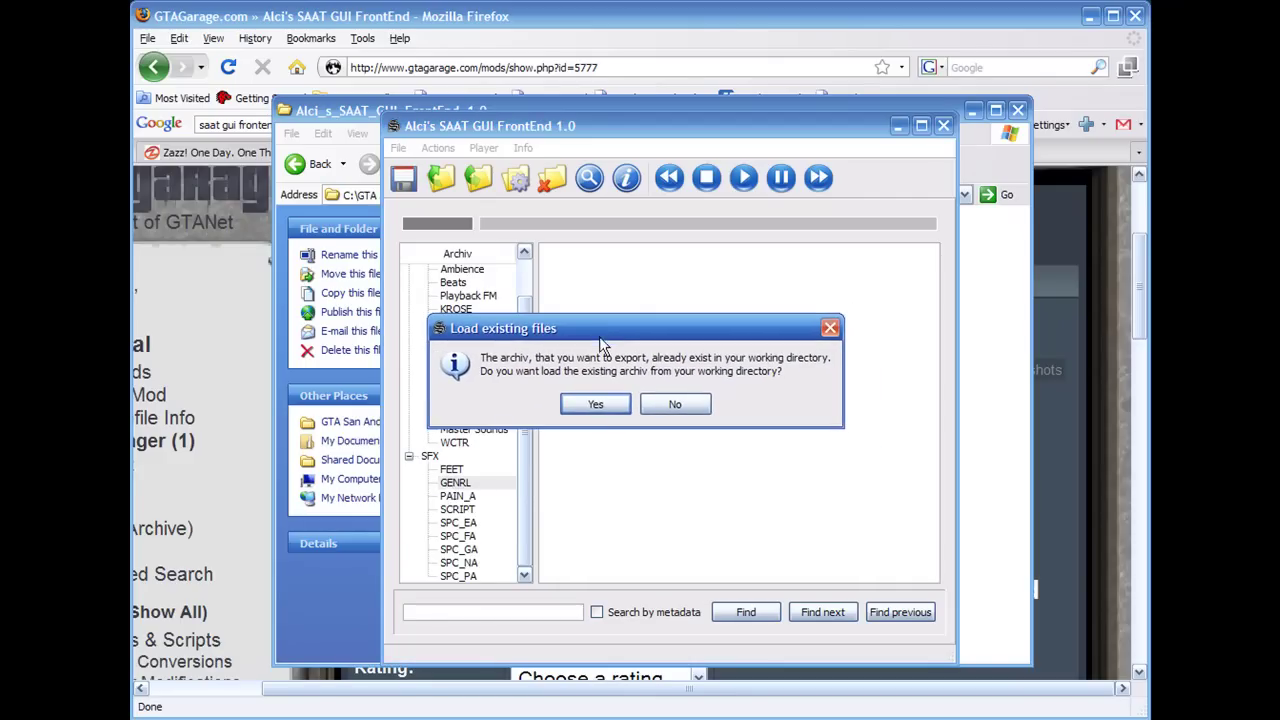
left_click(599, 407)
Scroll down the GENRL bank list and expand Bank_048
left_click(645, 391)
scroll(643, 394, "down", 4)
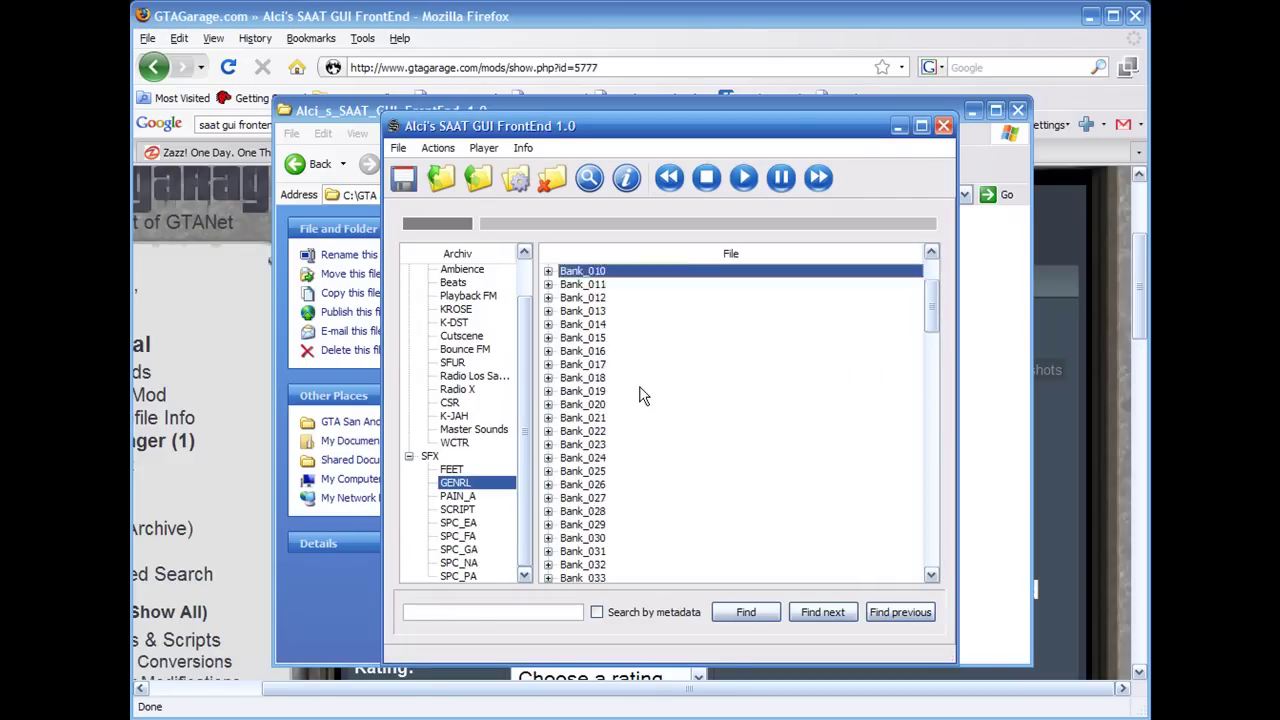
left_click(590, 418)
scroll(590, 418, "down", 4)
left_click(590, 418)
scroll(590, 418, "down", 4)
left_click(590, 418)
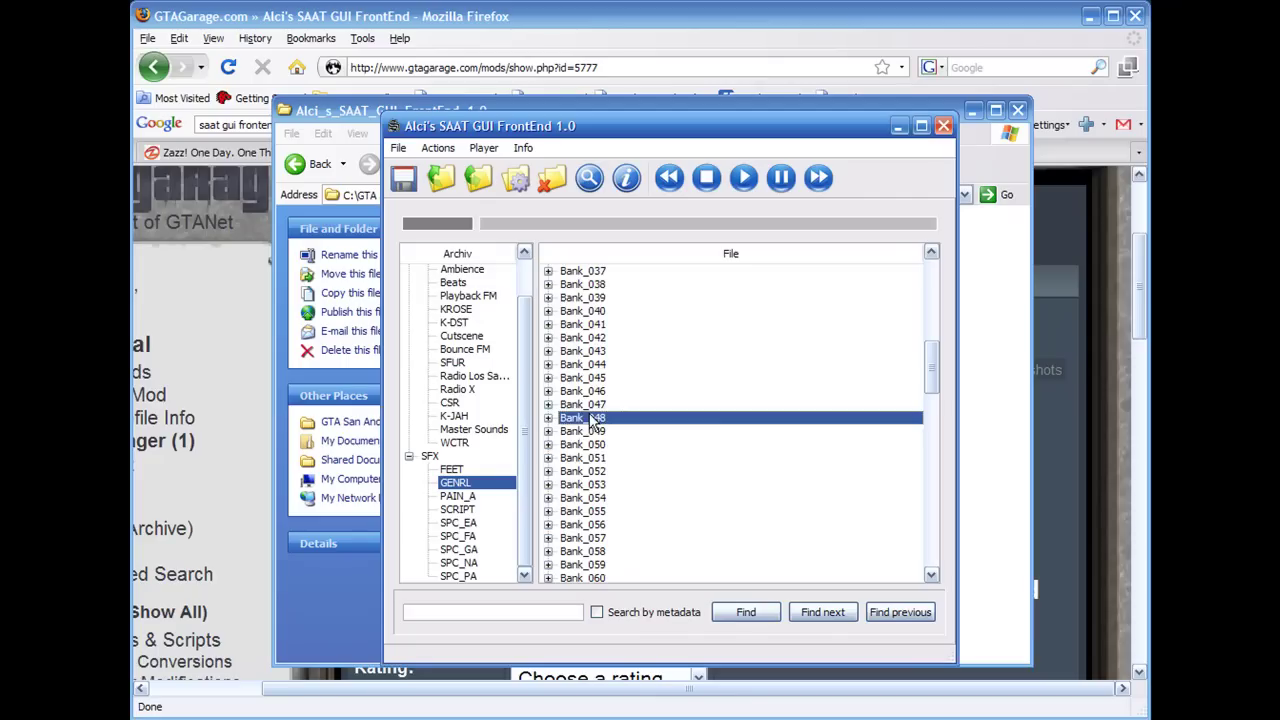
left_click(548, 419)
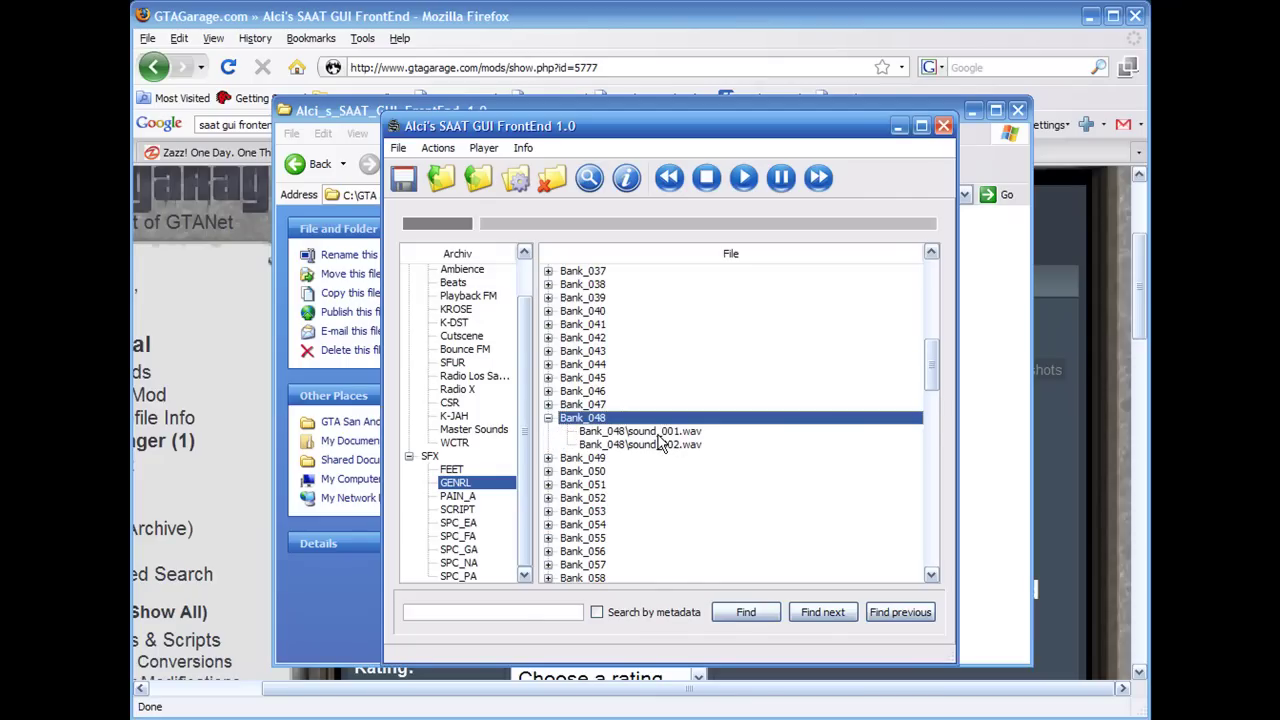
Play Bank_048's sound_001.wav, then collapse Bank_048
left_click(627, 431)
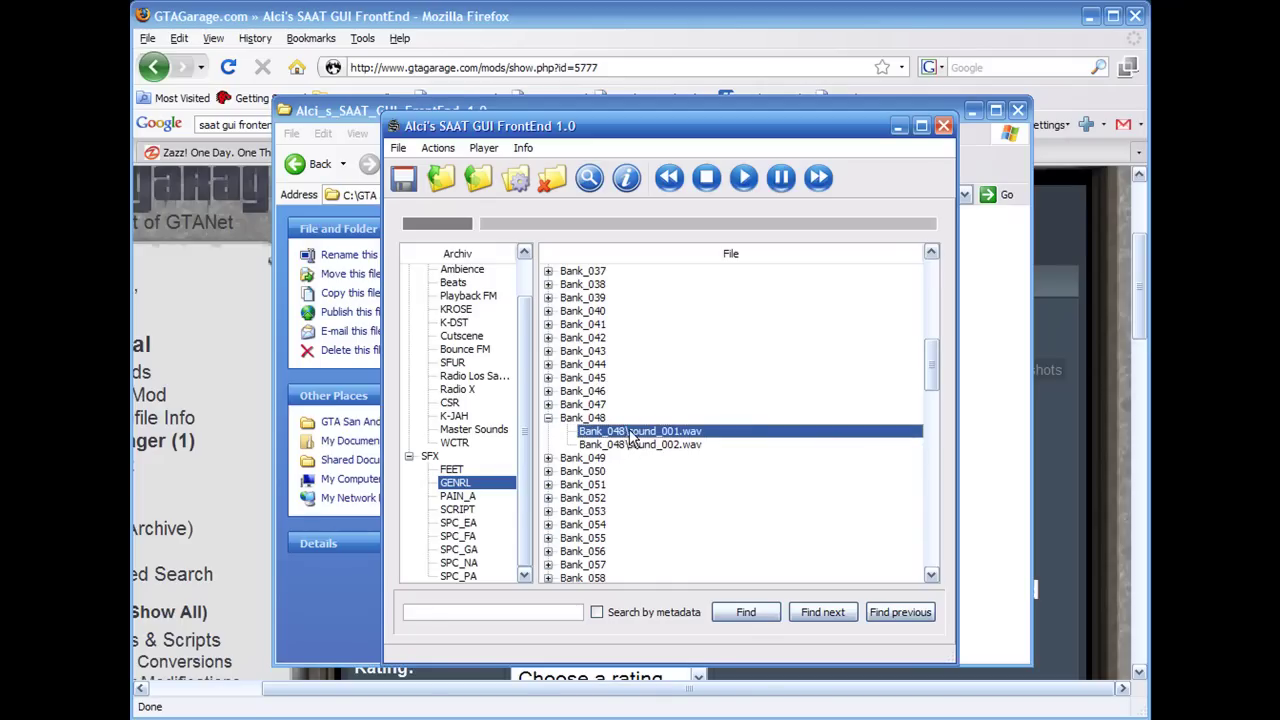
left_click(743, 178)
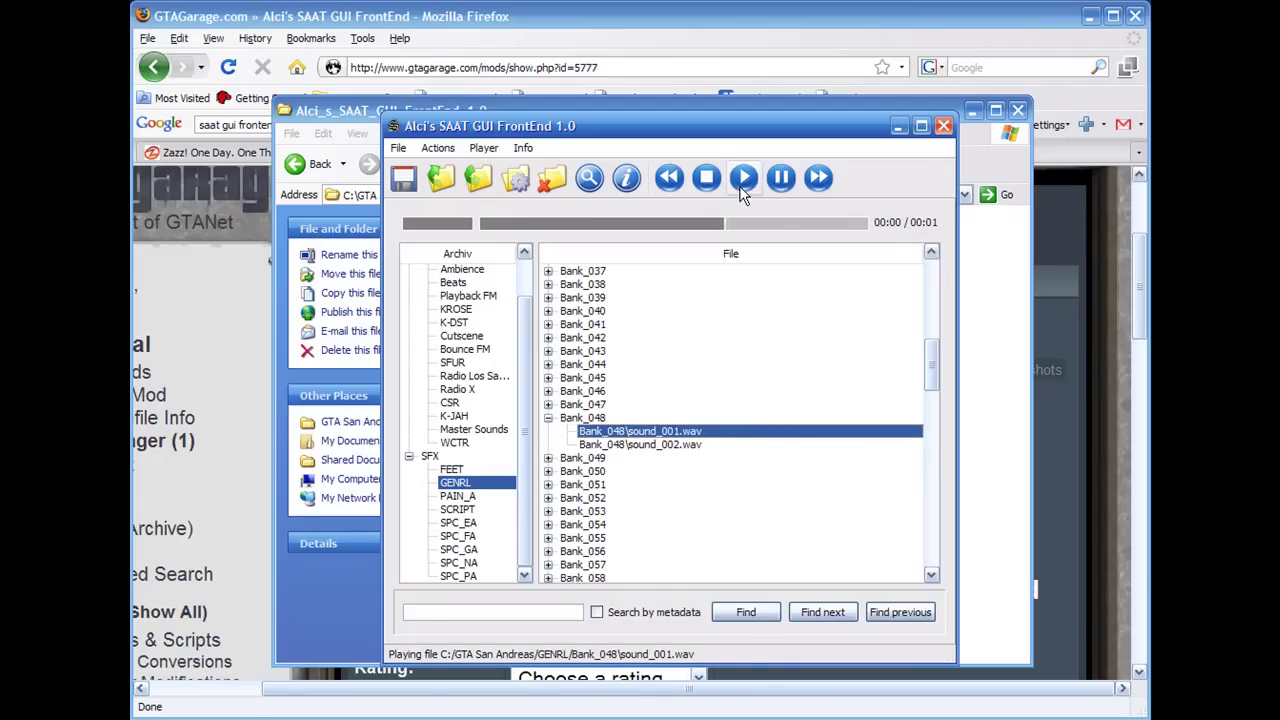
left_click(686, 446)
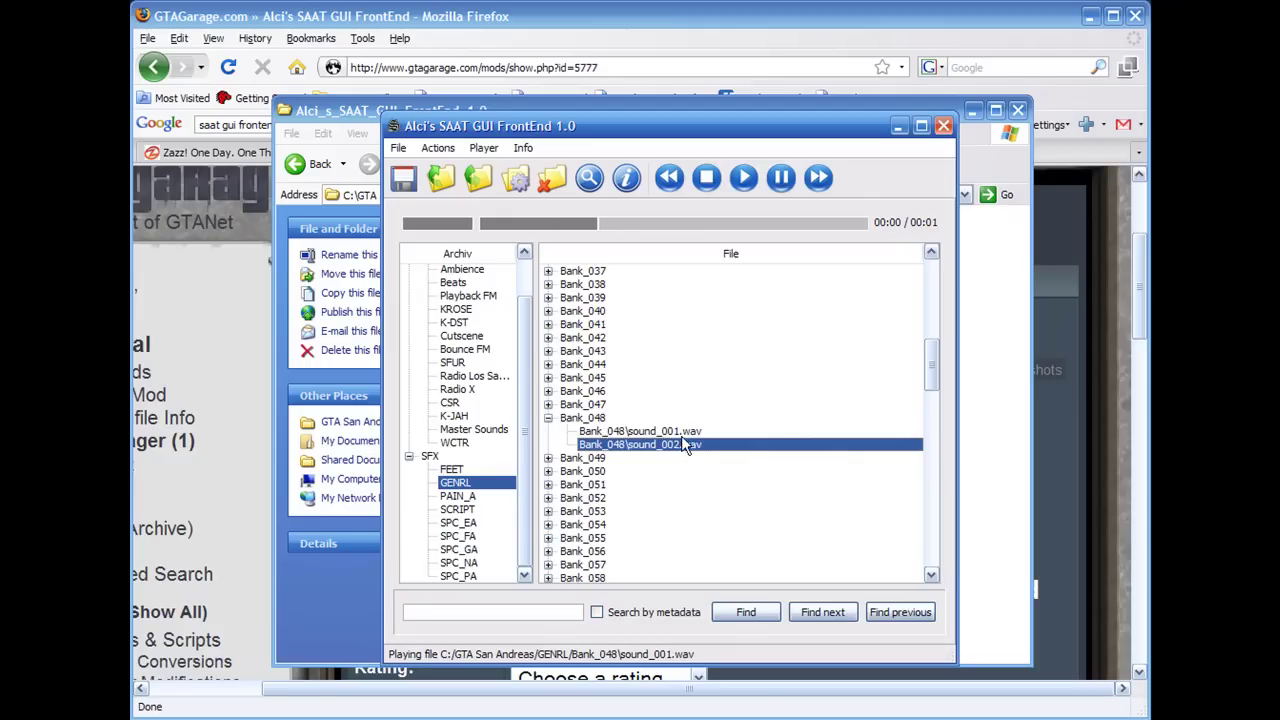
left_click(681, 433)
left_click(640, 379)
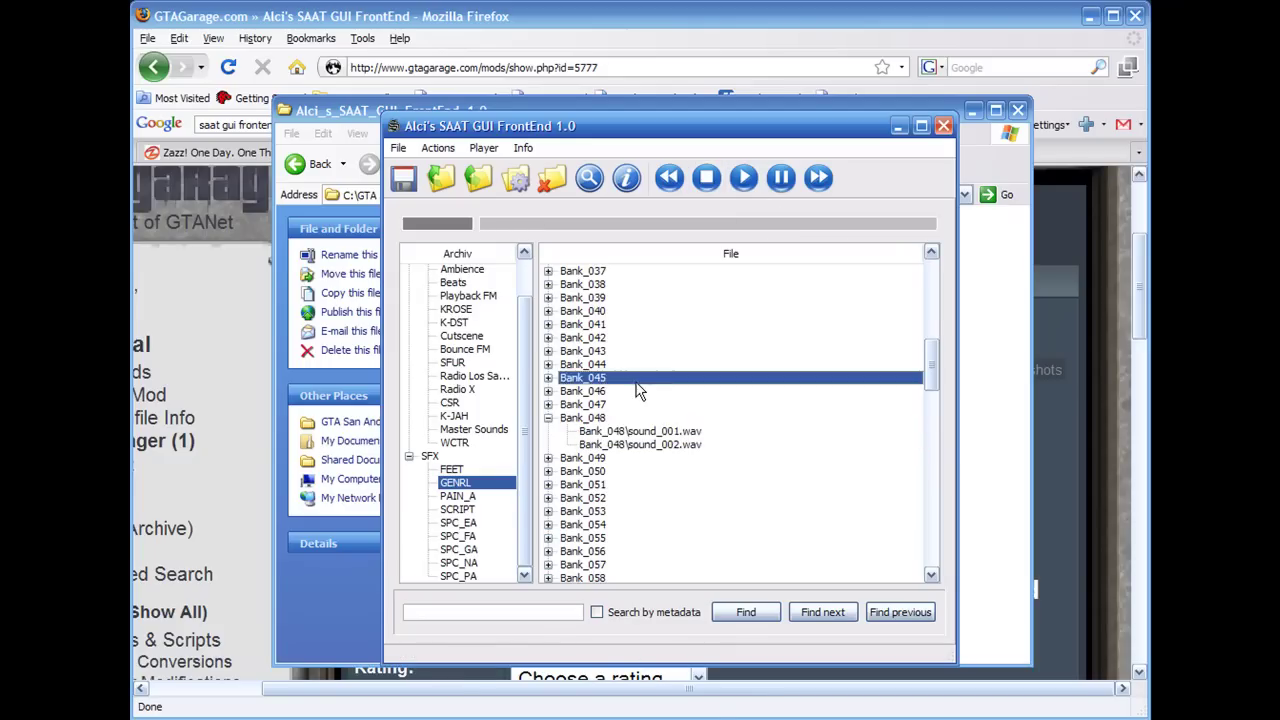
left_click(548, 418)
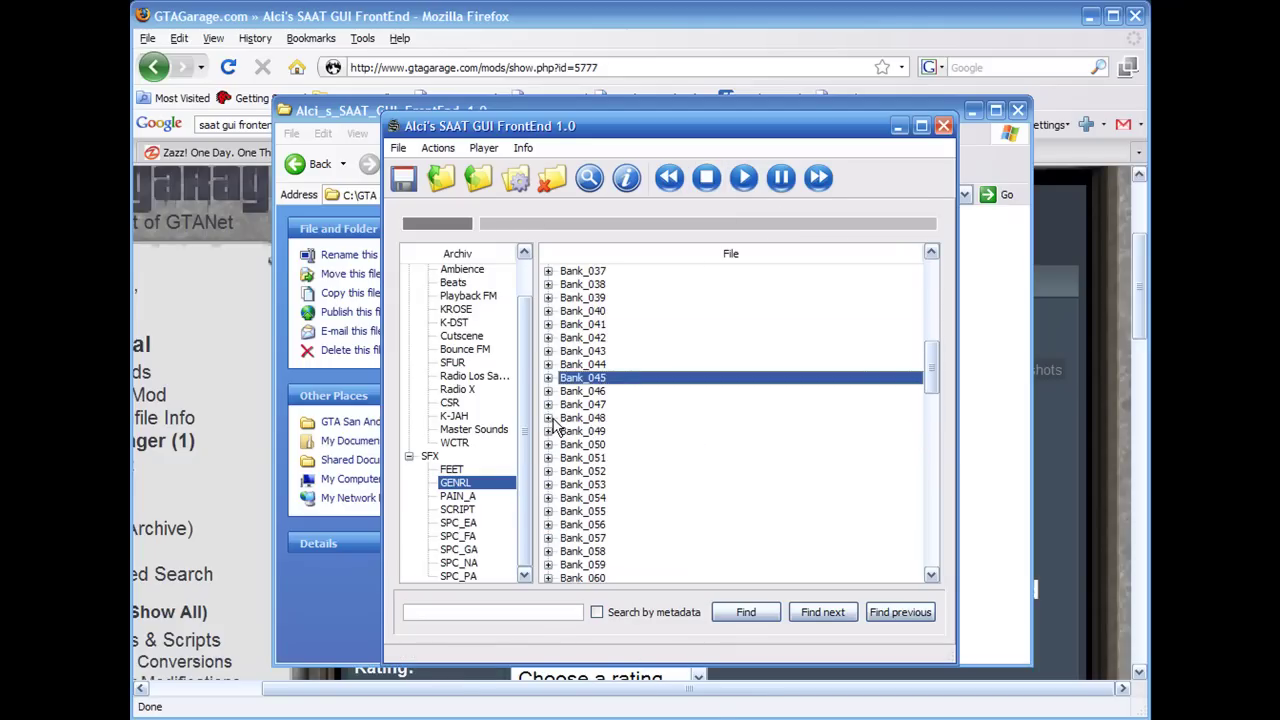
Expand Bank_080, play its sound_001.wav twice, and collapse it again
scroll(548, 440, "down", 10)
left_click(548, 444)
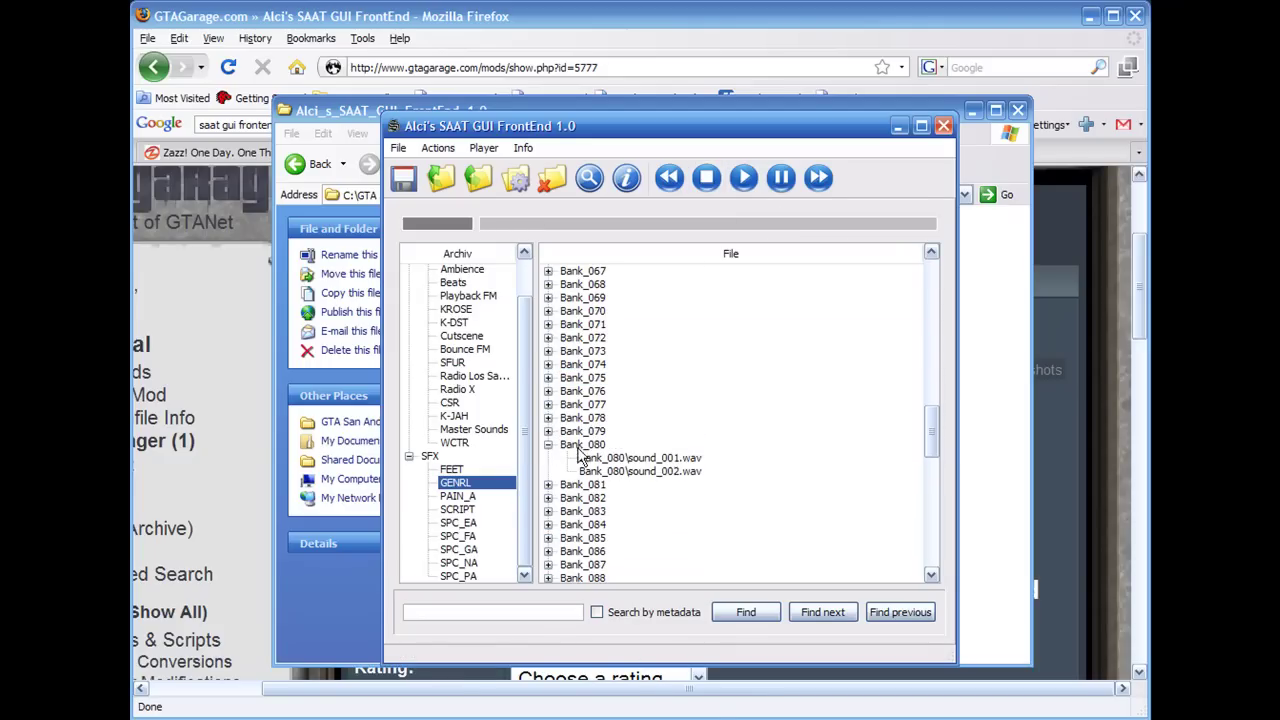
left_click(600, 457)
left_click(745, 178)
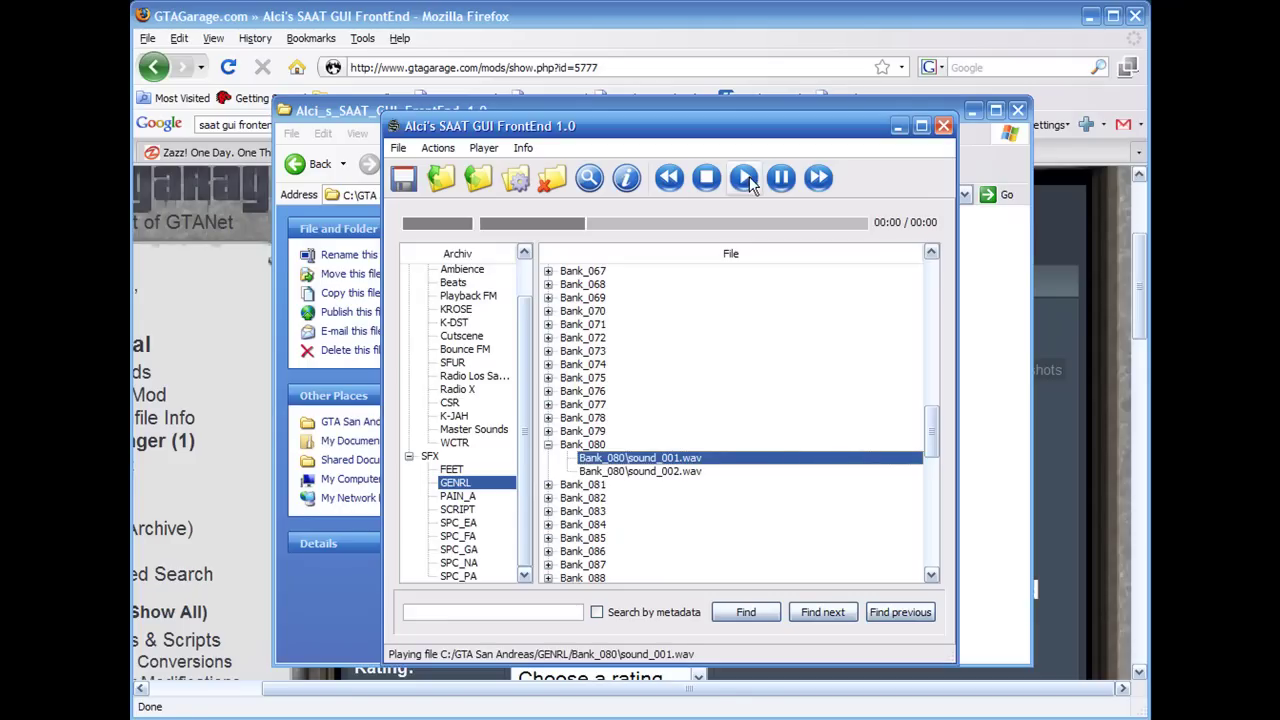
left_click(745, 178)
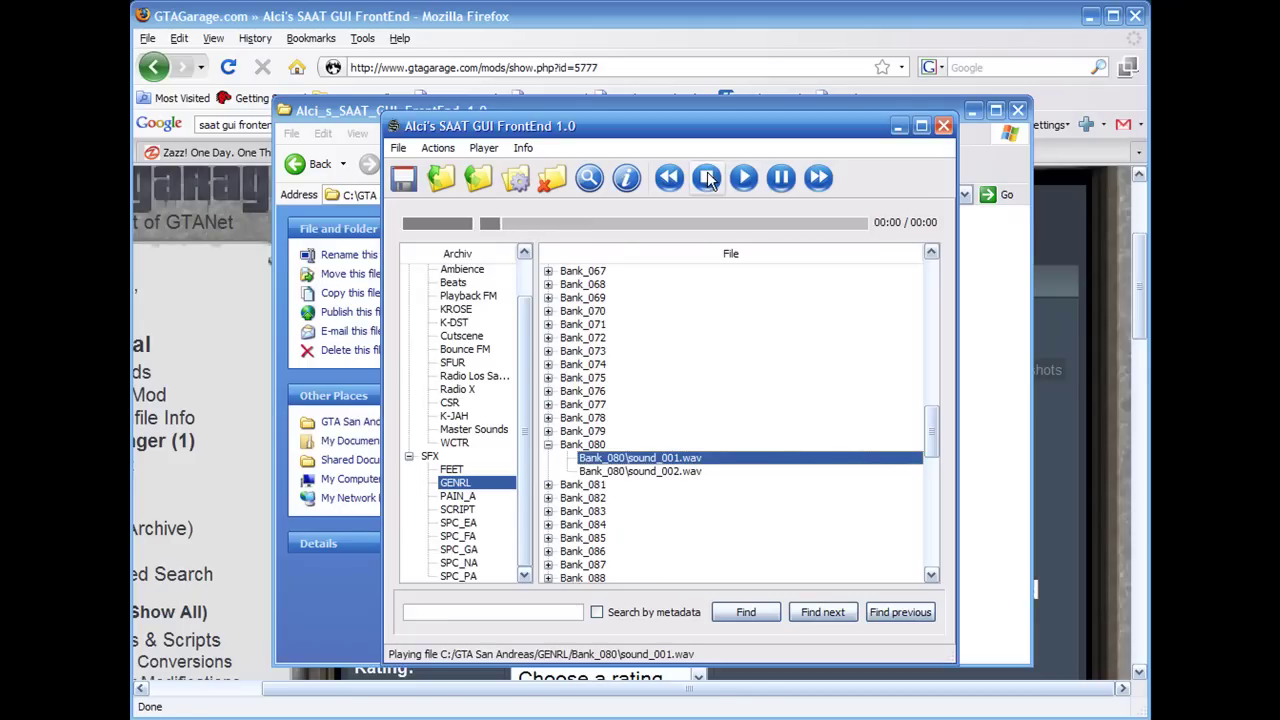
left_click(548, 444)
scroll(585, 430, "up", 20)
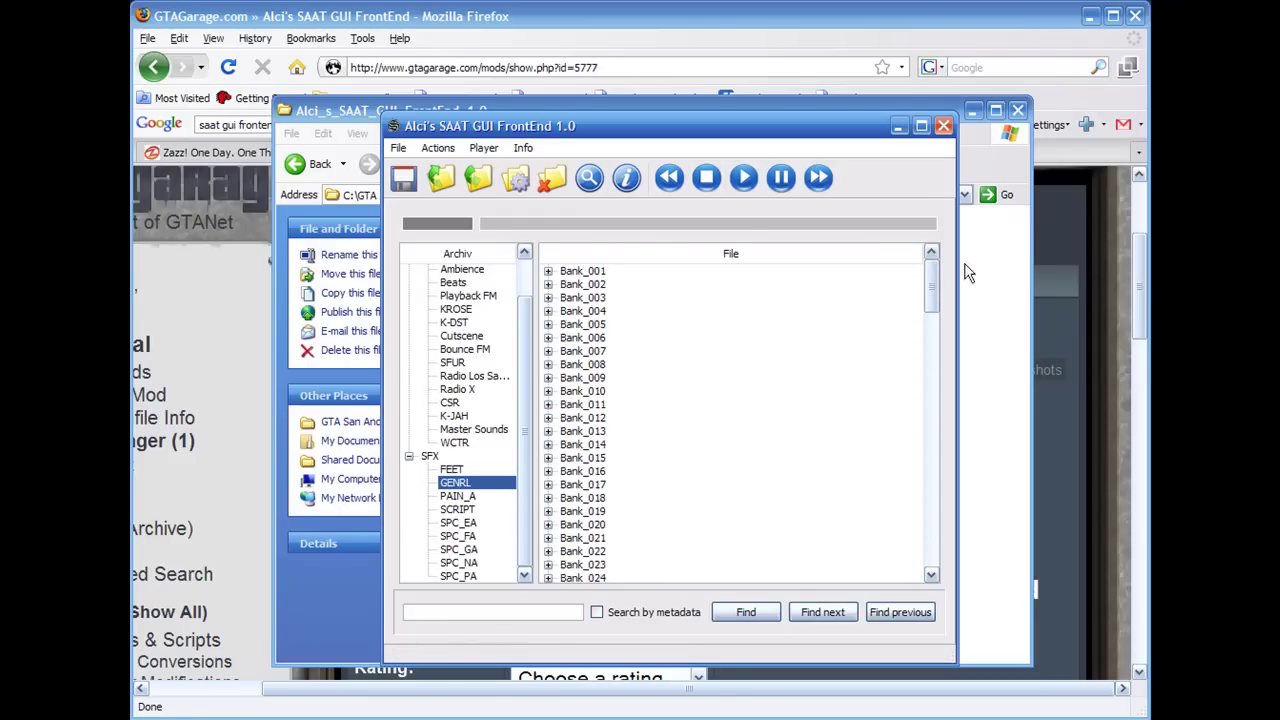
Expand Bank_002, play its sound_001.wav, then collapse the bank
left_click(548, 284)
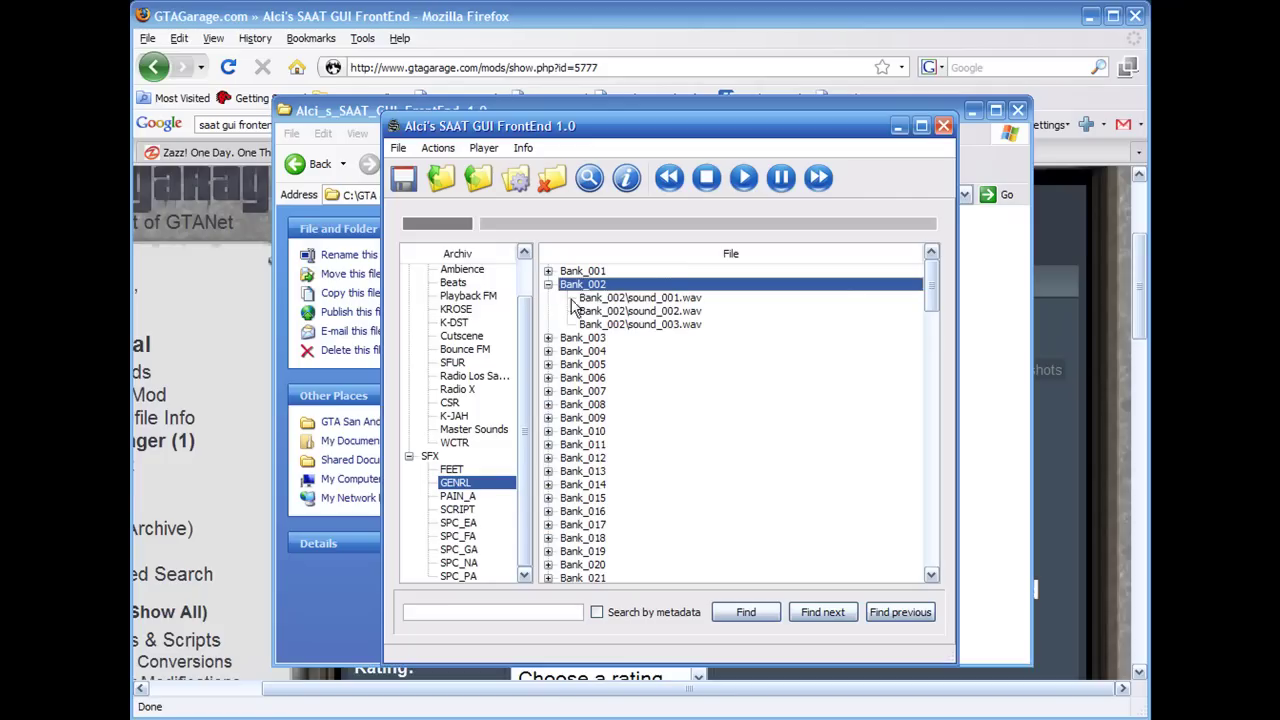
left_click(590, 298)
left_click(745, 178)
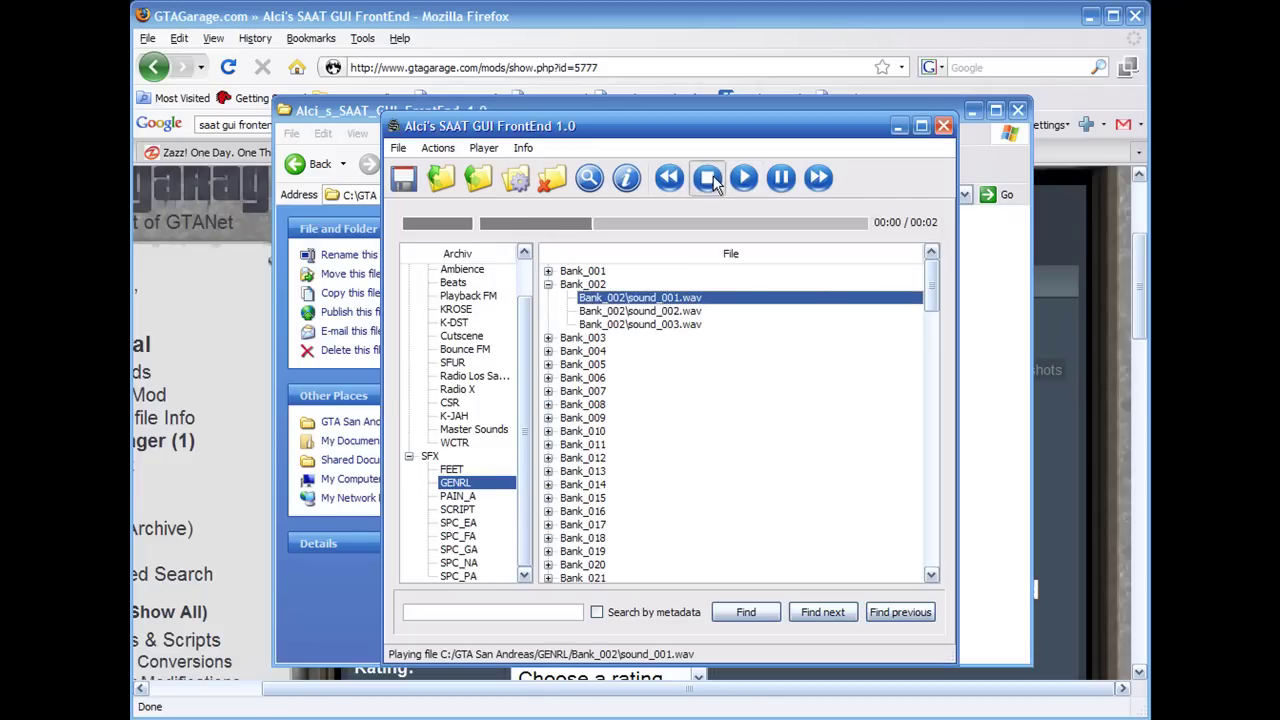
left_click(549, 284)
mouse_move(931, 265)
left_mouse_down()
mouse_move(925, 550)
mouse_move(930, 268)
left_mouse_up()
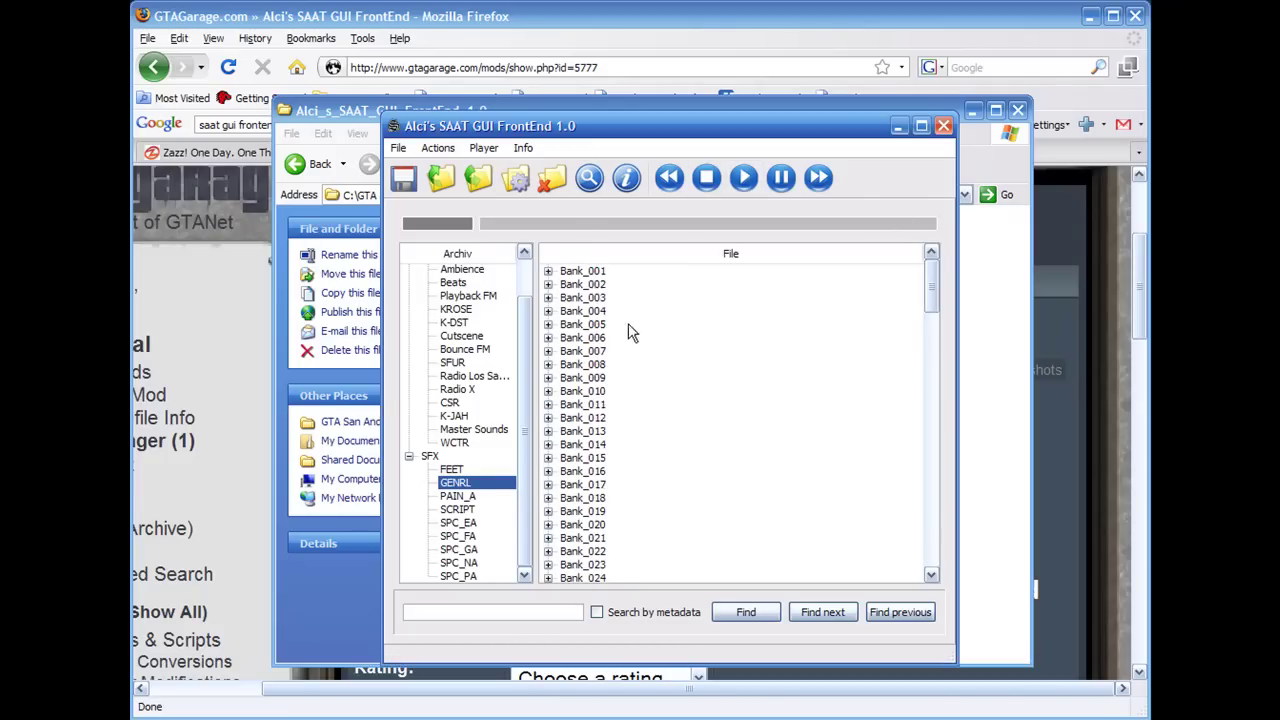
left_click(600, 284)
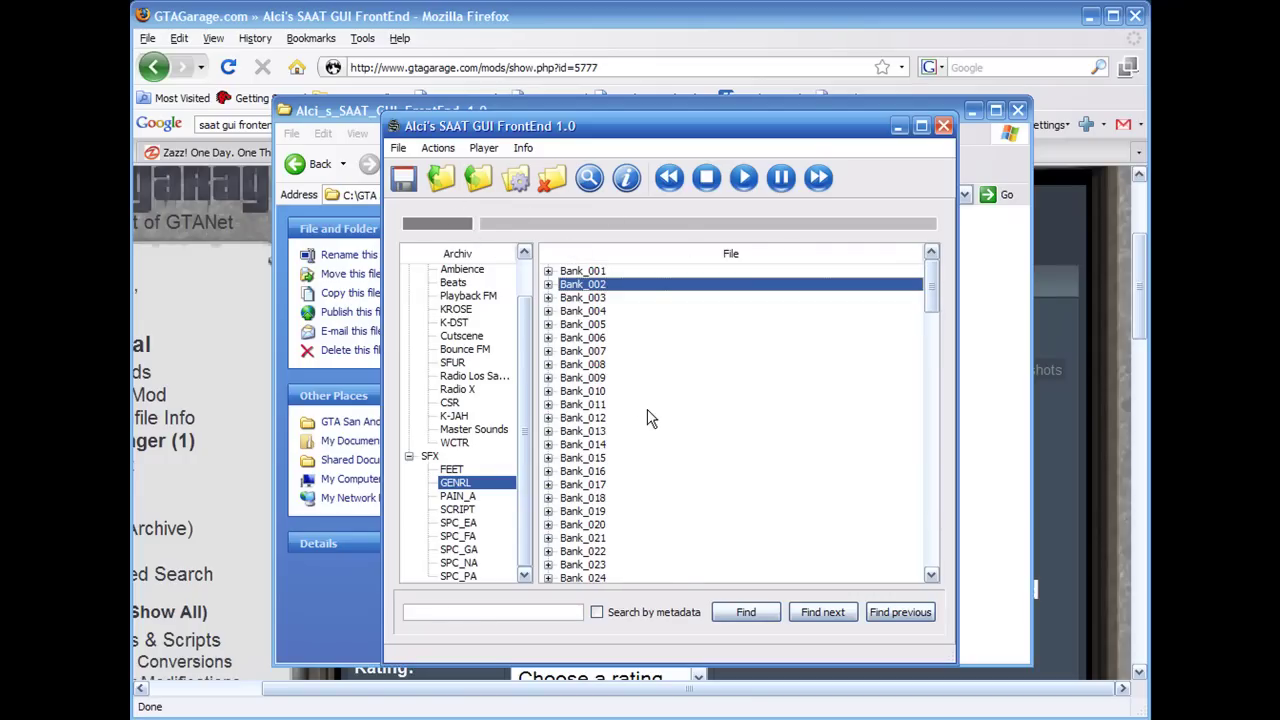
Browse the Player and Info menus
left_click(478, 150)
left_click(478, 150)
left_click(523, 149)
left_click(522, 150)
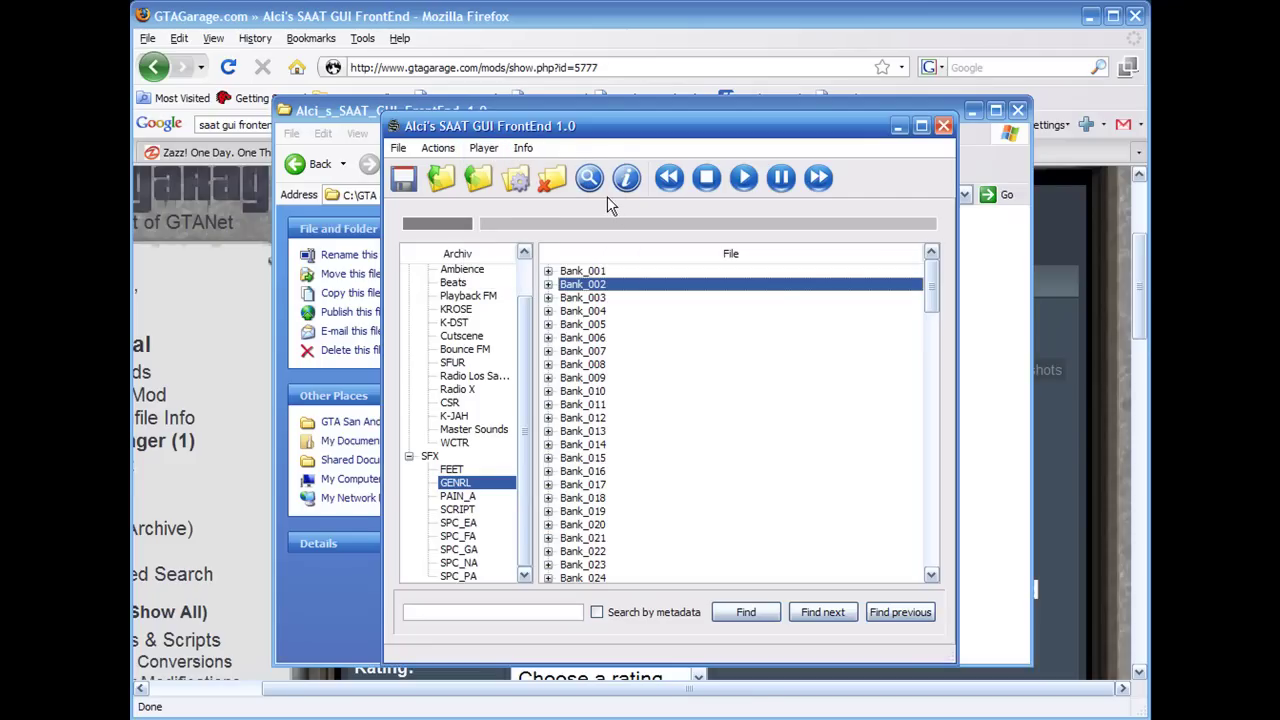